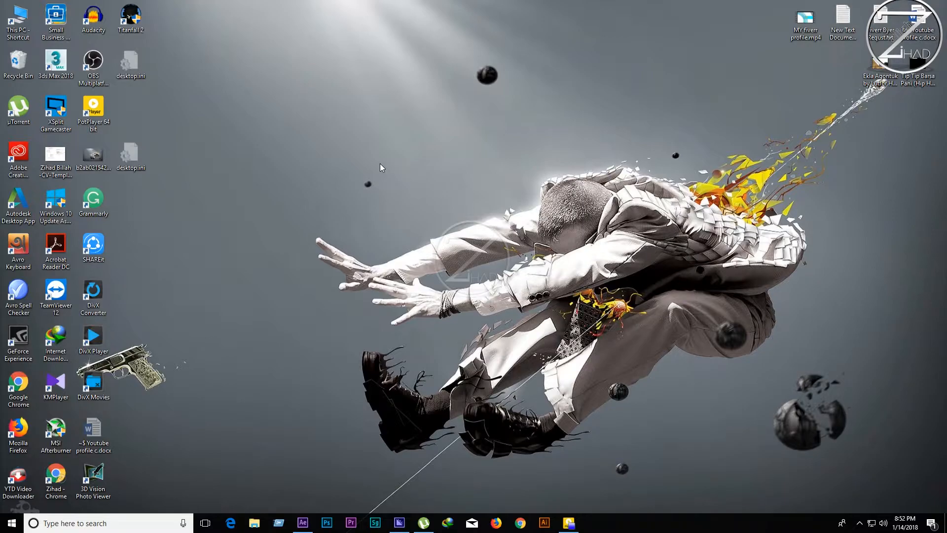
Switch to After Effects and import clone 01.mp4, clone 02.mp4 and clone 03.mp4 from the Main Video folder as footage
left_click(303, 523)
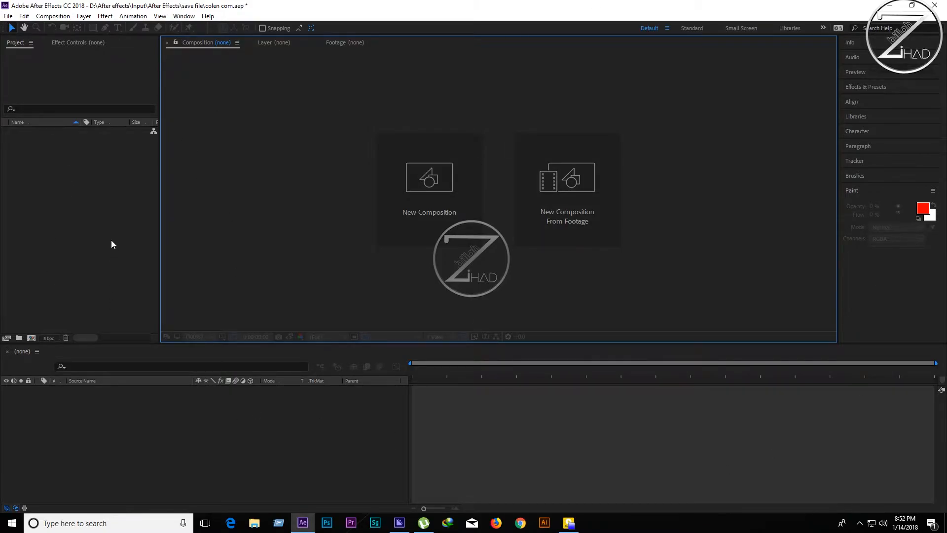
left_click(117, 227)
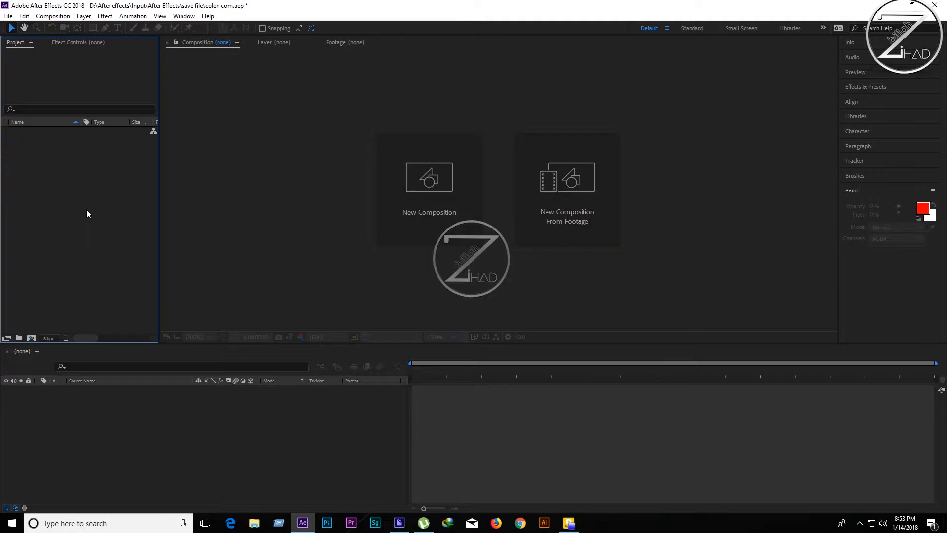
double_click(78, 211)
left_click(44, 206)
double_click(127, 164)
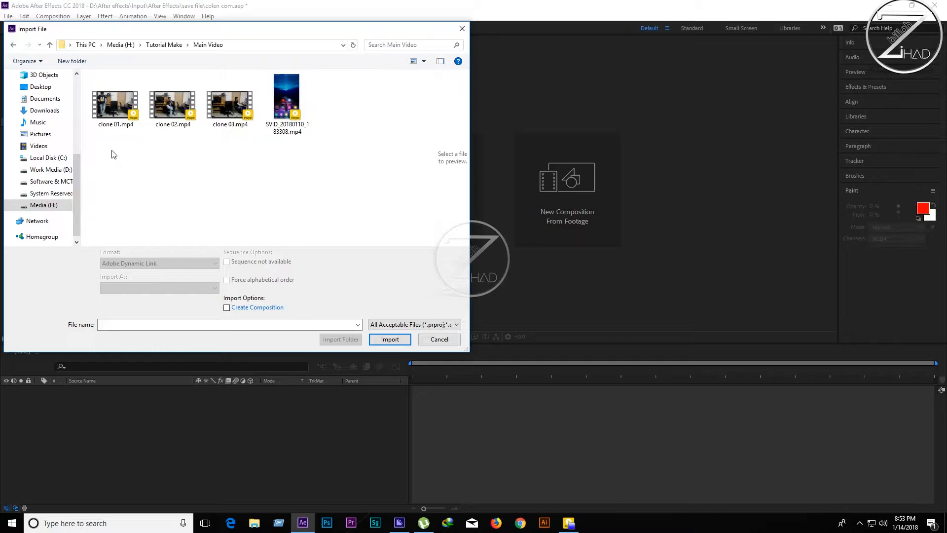
mouse_move(111, 154)
left_mouse_down()
mouse_move(117, 127)
mouse_move(237, 94)
left_mouse_up()
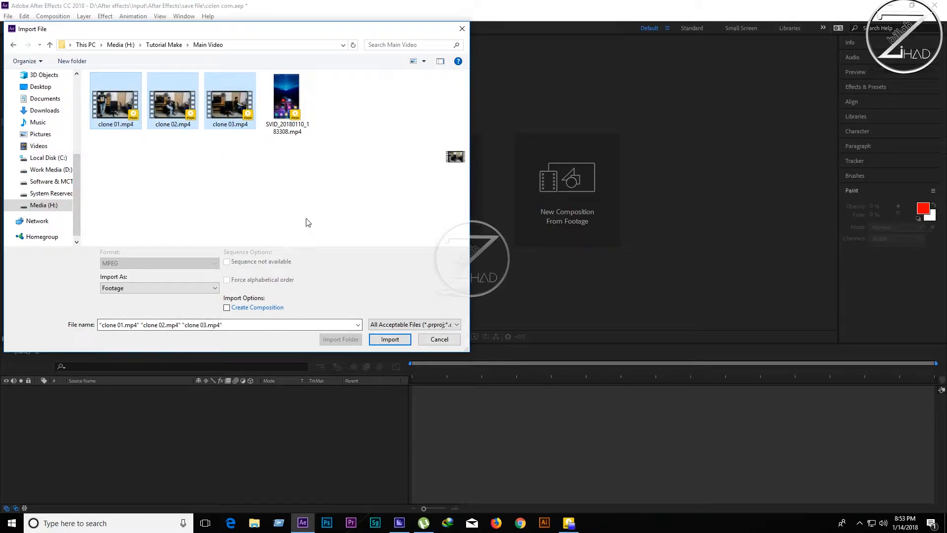
left_click(405, 339)
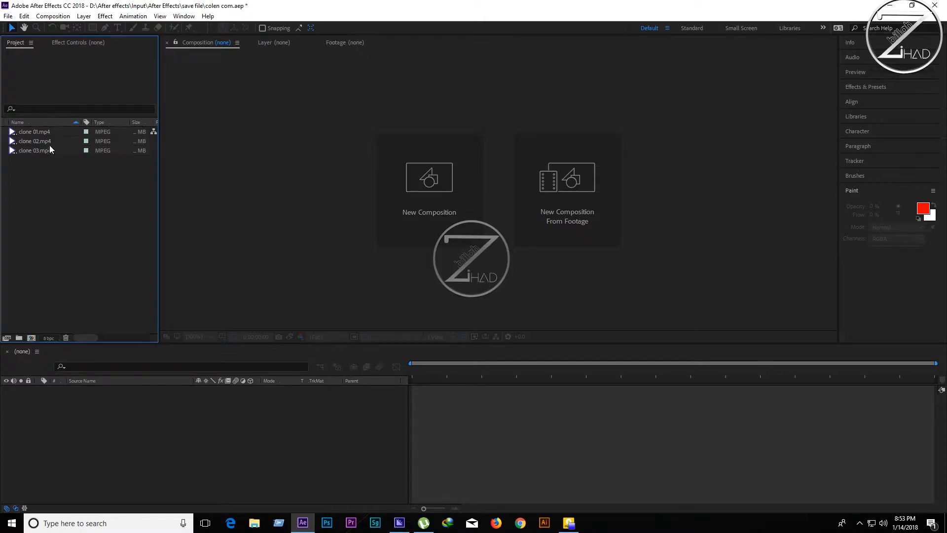
Create one composition from all three imported clips and fit its preview to the viewer
key("ctrl+a")
left_click_drag(70, 143, 32, 338)
left_click(150, 210)
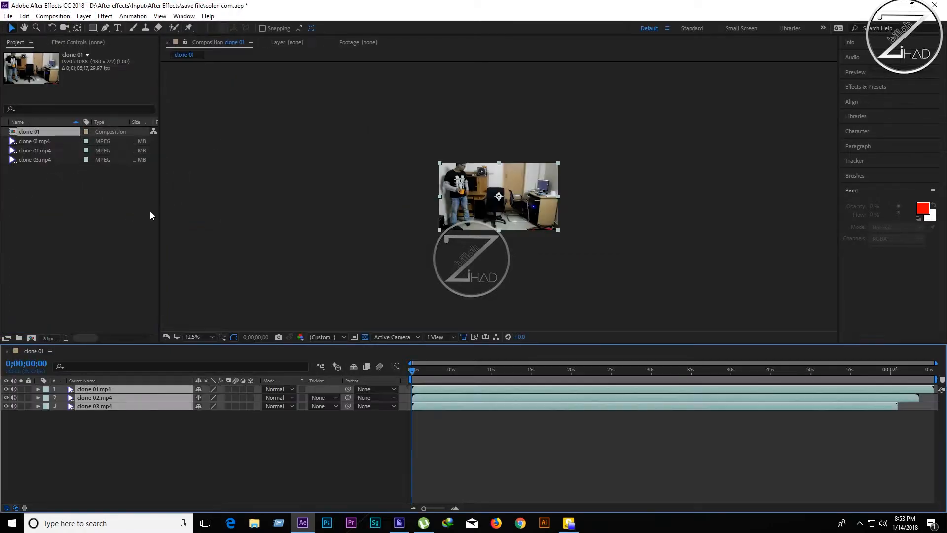
left_click(203, 336)
left_click(219, 170)
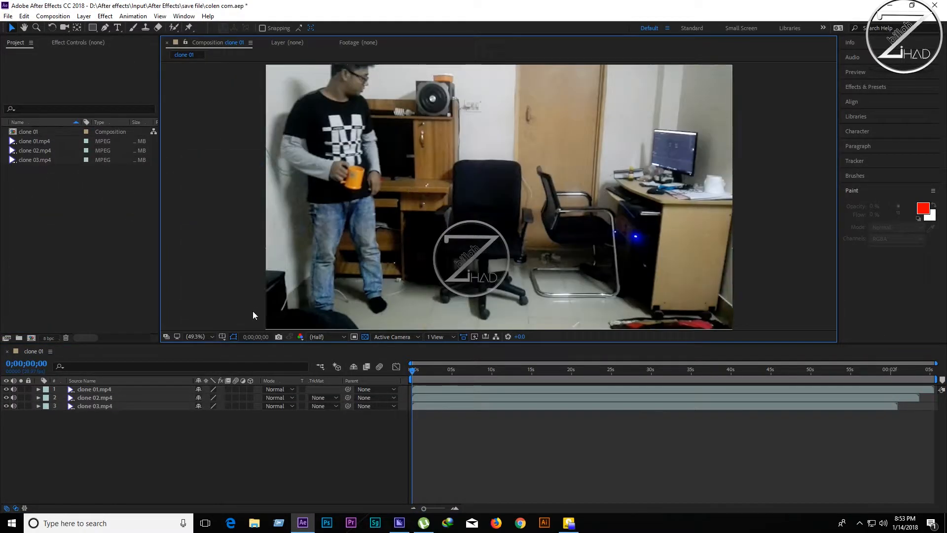
mouse_move(416, 369)
left_mouse_down()
mouse_move(446, 371)
mouse_move(413, 371)
left_mouse_up()
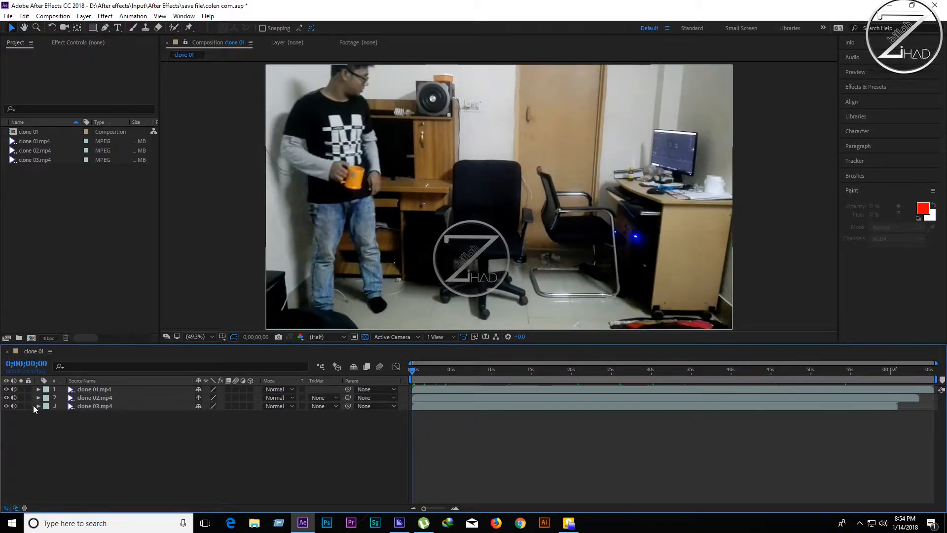
Review the clone 01 composition's size, frame rate, resolution and duration settings and accept them as they are
key("ctrl+k")
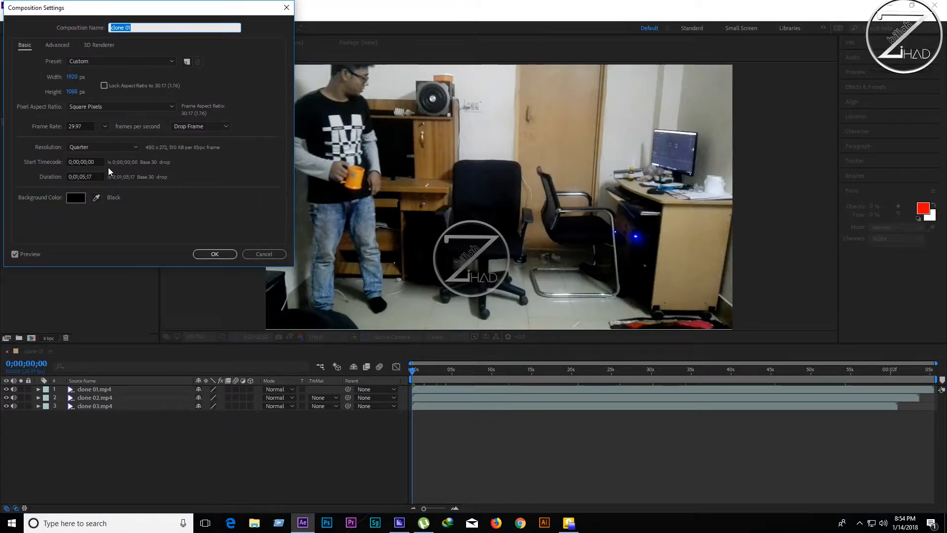
left_click_drag(80, 8, 249, 33)
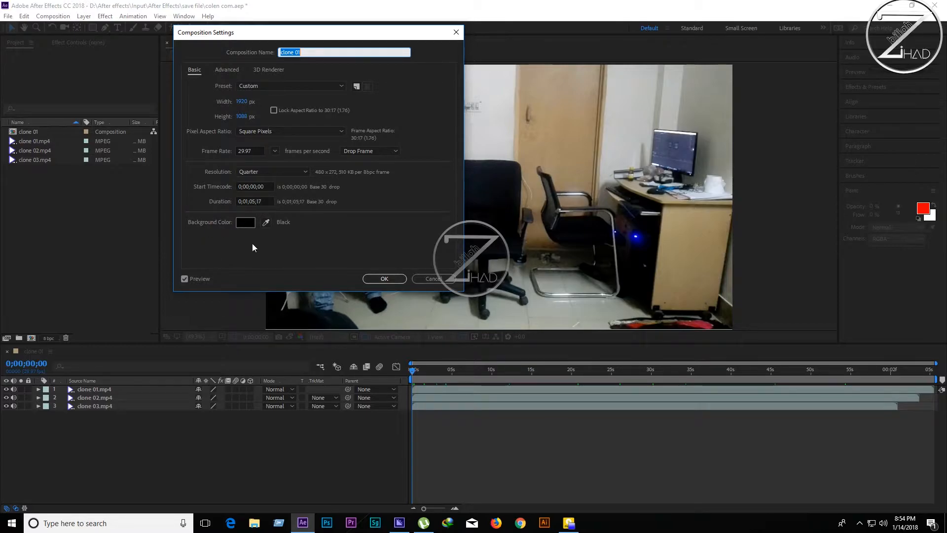
left_click(380, 279)
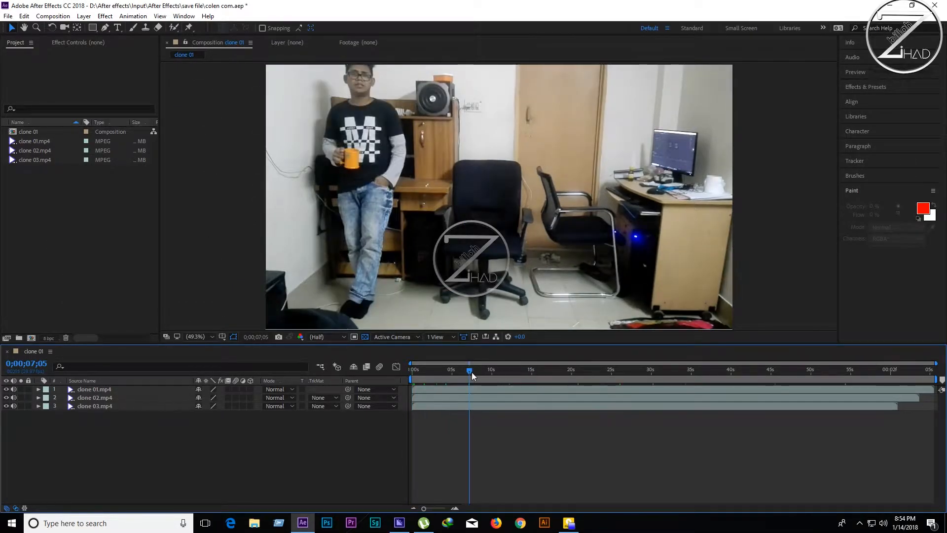
Scrub through the composition's opening seconds, stop at 0;00;01;28, and go through the three clip layers
left_click_drag(470, 372, 419, 374)
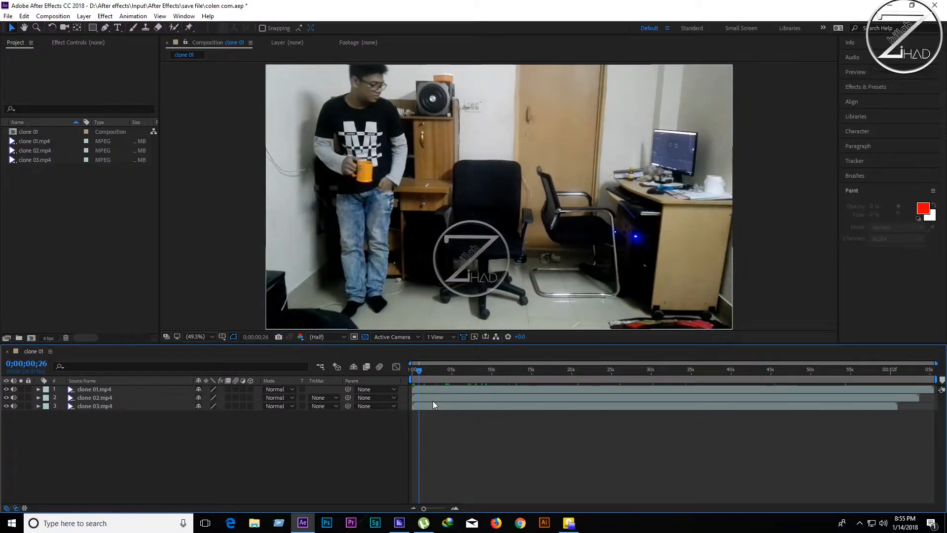
left_click_drag(419, 371, 427, 373)
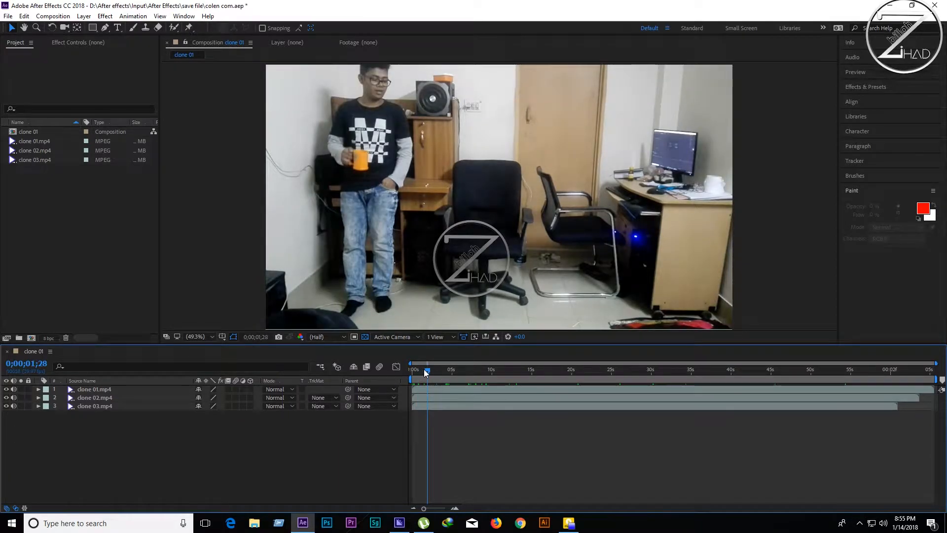
left_click(487, 386)
left_click(432, 398)
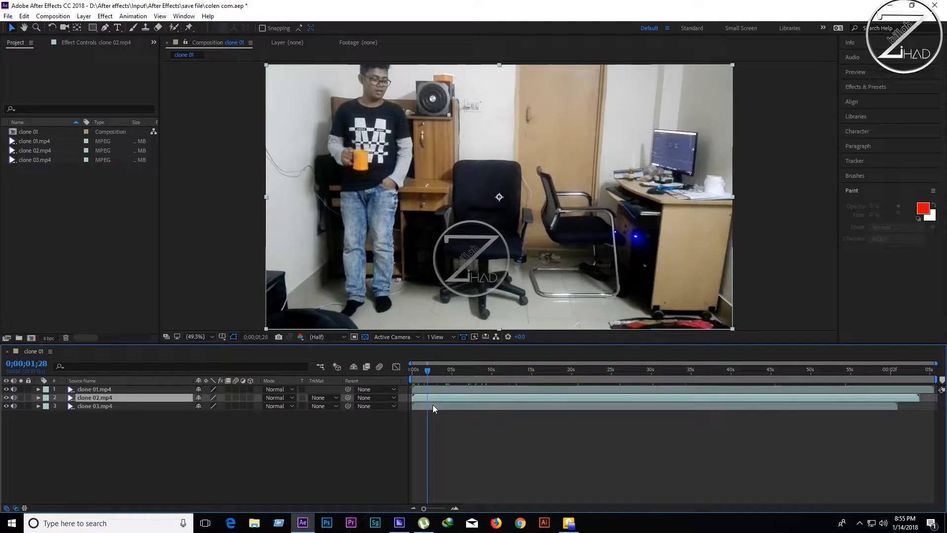
left_click(434, 406)
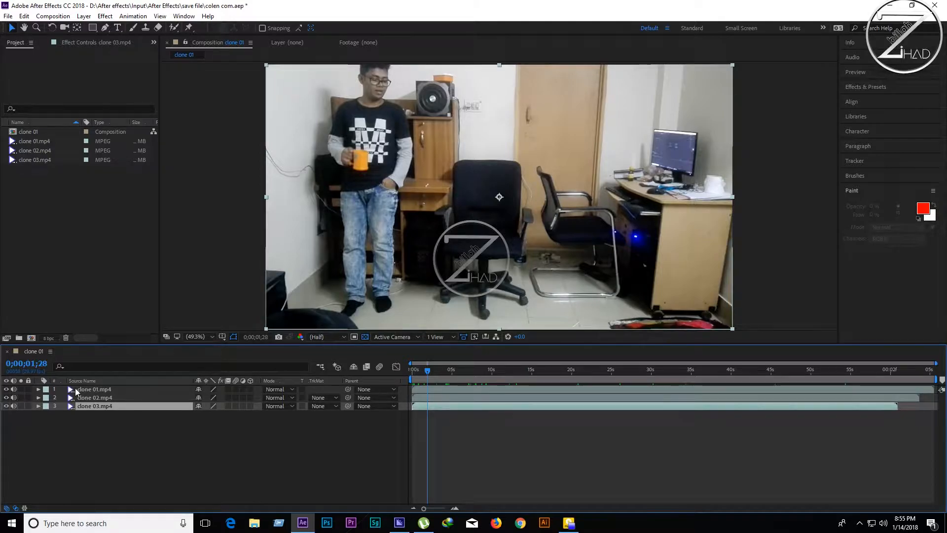
Hide the clone 03.mp4 layer, and toggle the visibility of clone 01.mp4 to compare it with clone 02.mp4 beneath
left_click(6, 406)
left_click(7, 397)
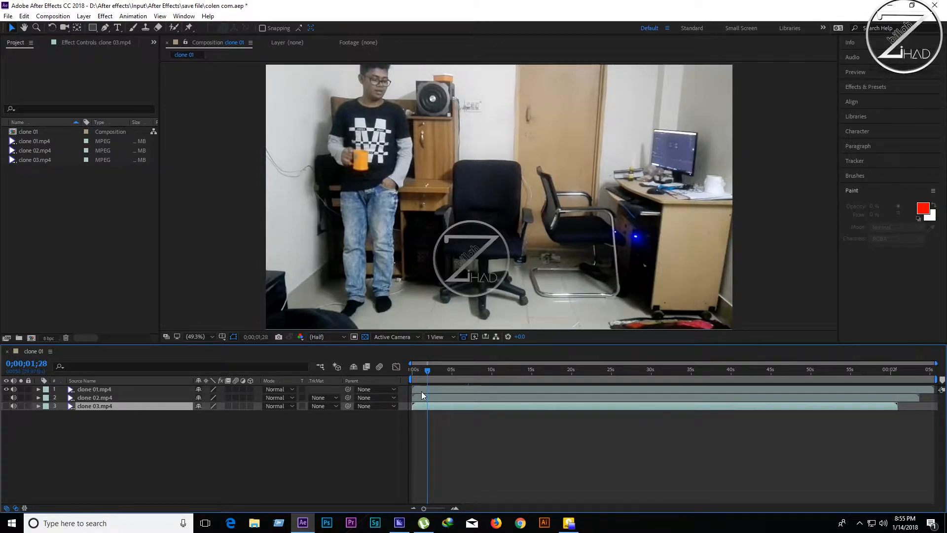
left_click(434, 390)
left_click(6, 398)
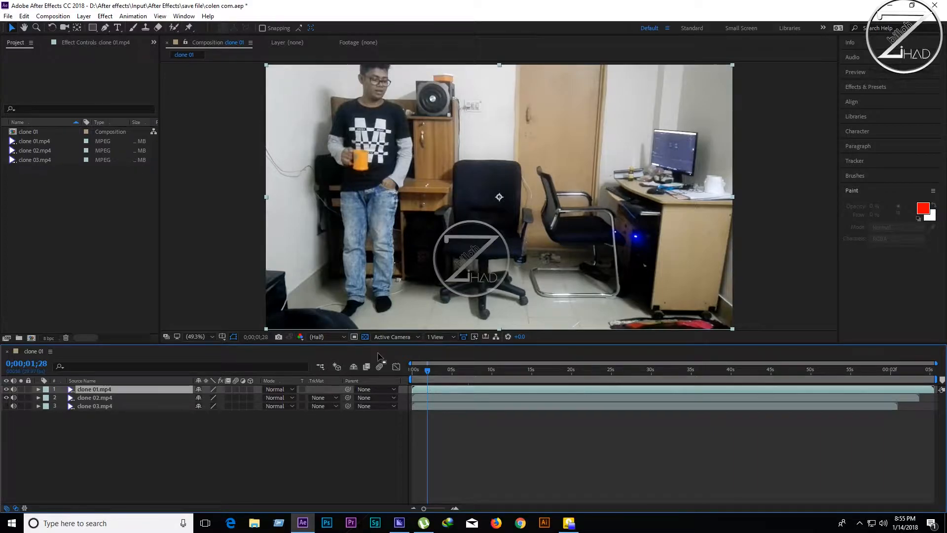
left_click(7, 389)
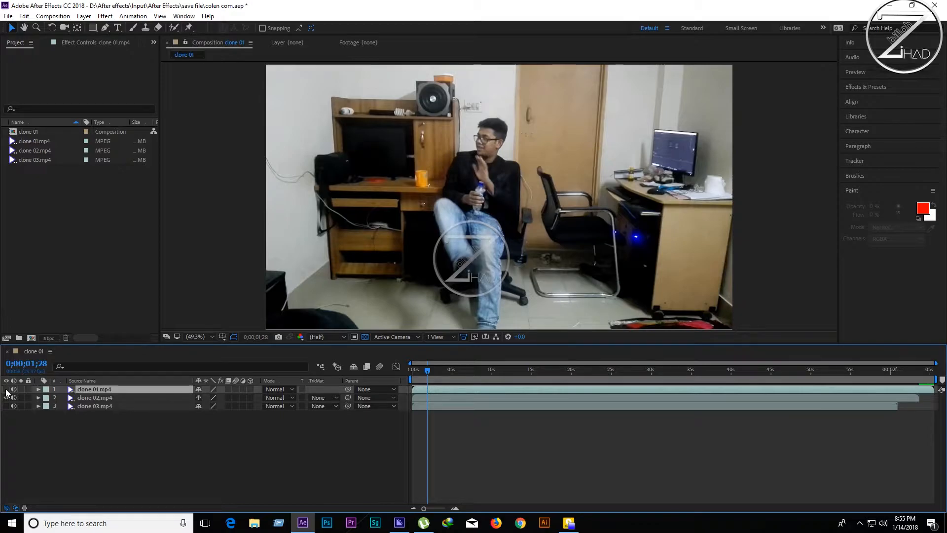
left_click(6, 389)
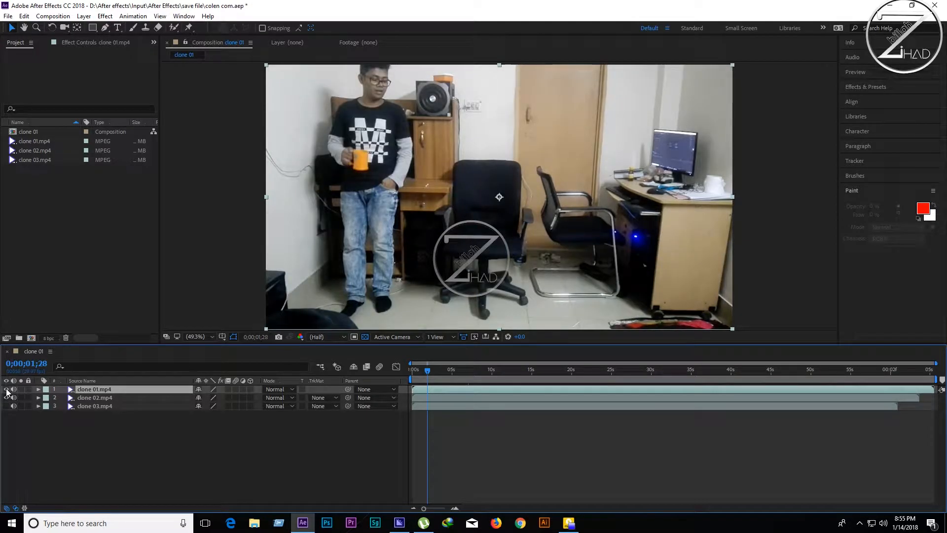
left_click(7, 389)
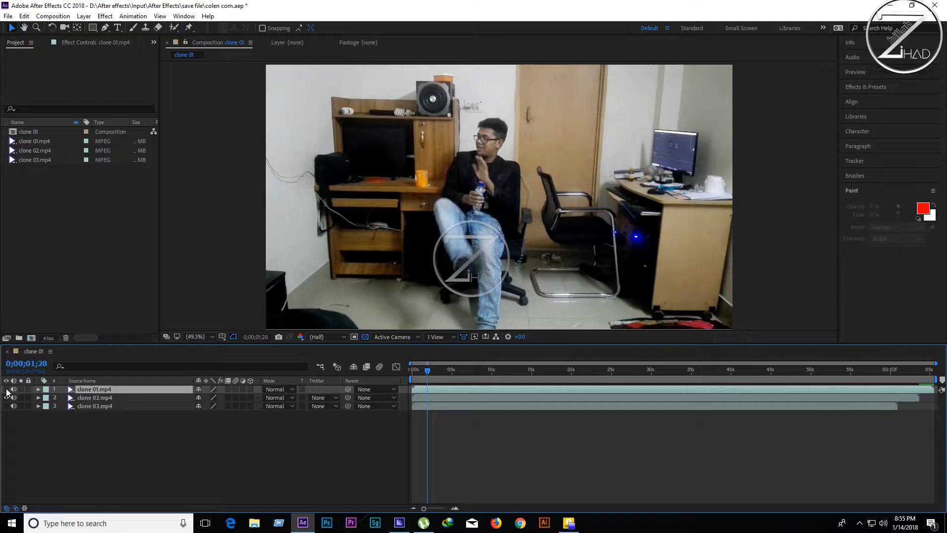
left_click(6, 389)
Draw a closed Pen tool mask on clone 01.mp4 around the standing man, following the desk edge and extending beyond the frame's outer sides
left_click(105, 28)
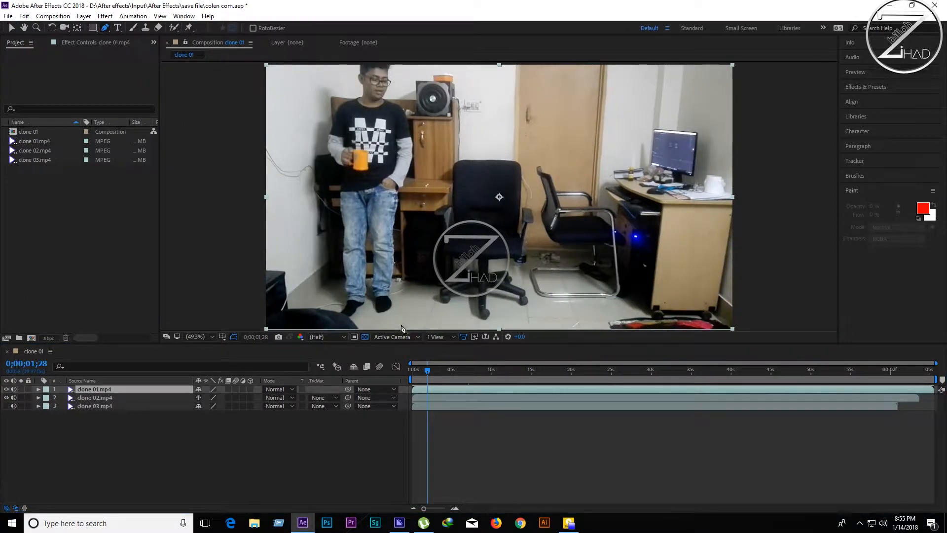
scroll(397, 326, "down", 4)
scroll(427, 293, "up", 2)
scroll(427, 293, "up", 2)
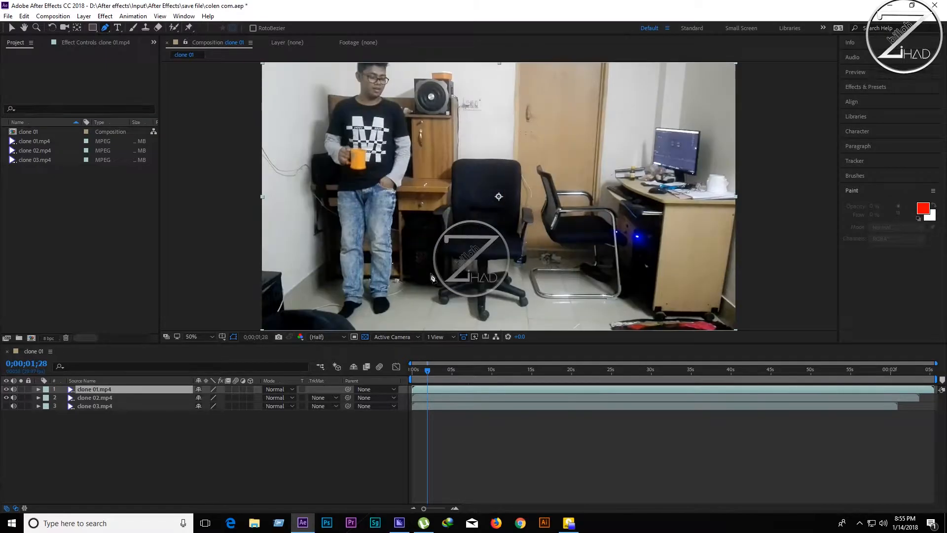
left_click_drag(428, 277, 411, 246)
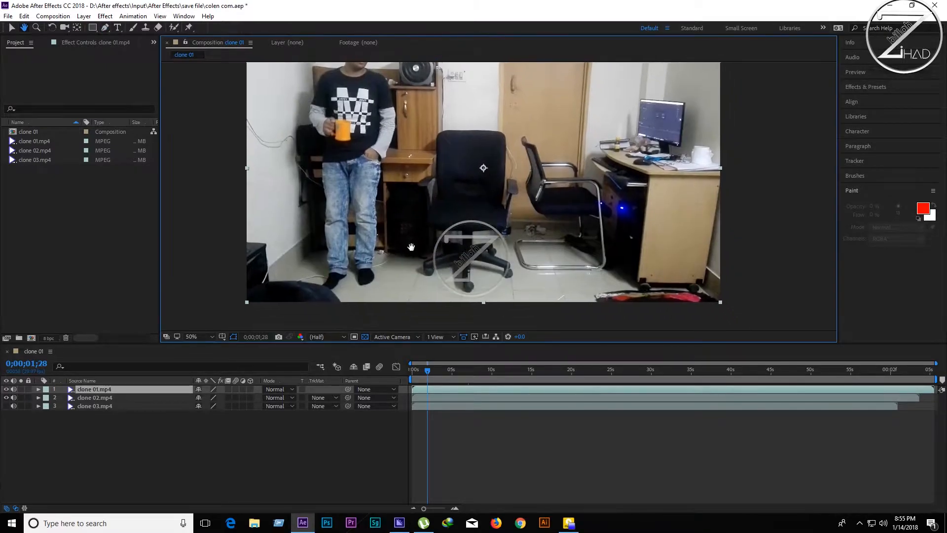
left_click(389, 308)
left_click(385, 251)
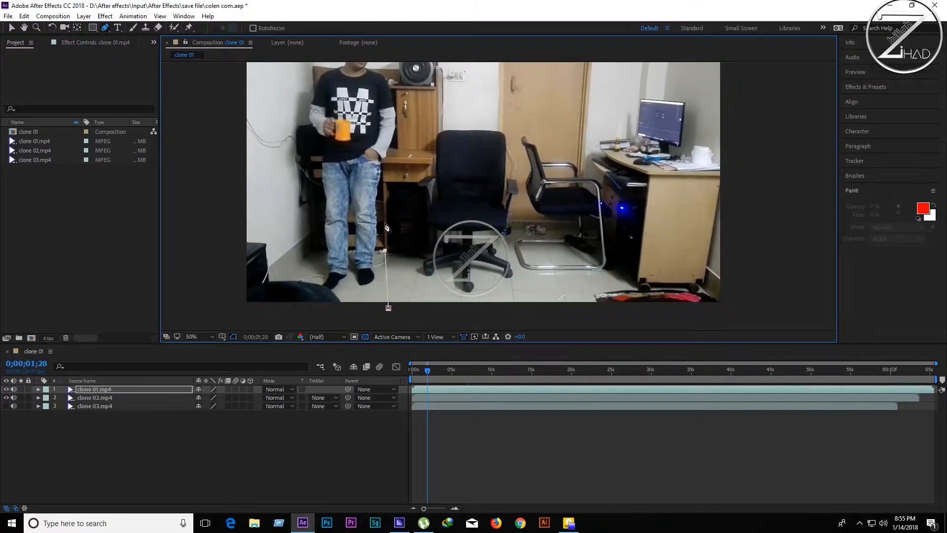
left_click(384, 181)
left_click(385, 163)
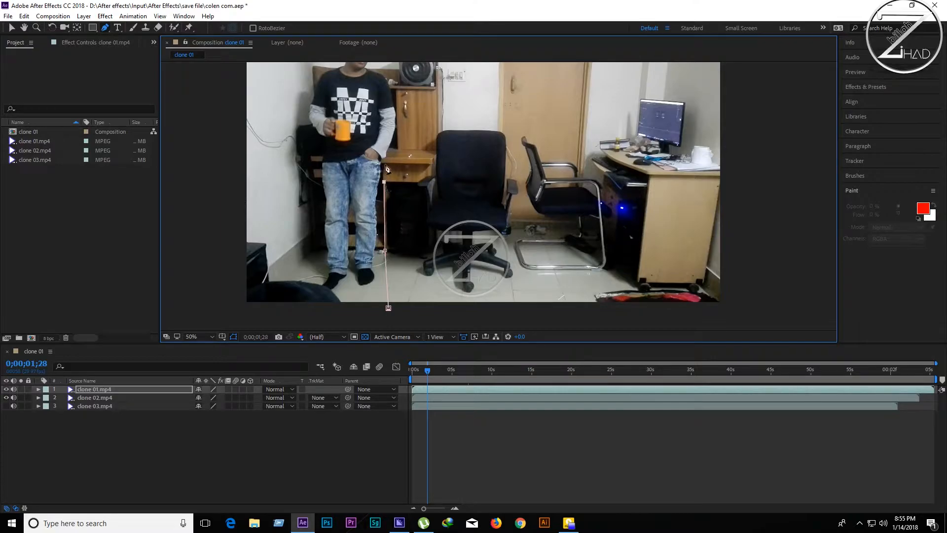
left_click(422, 161)
left_click(425, 132)
key("comma")
left_click(446, 84)
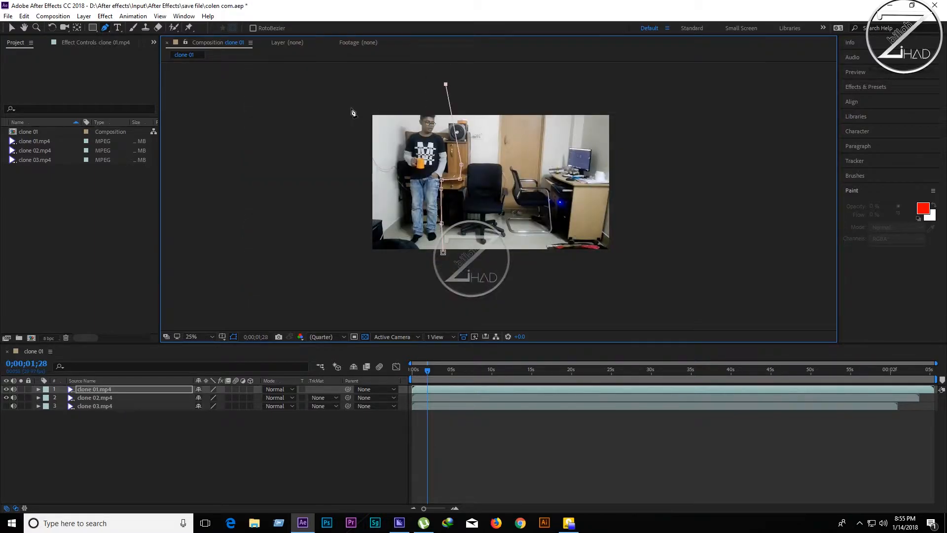
left_click(344, 109)
left_click(349, 226)
left_click_drag(358, 292, 375, 291)
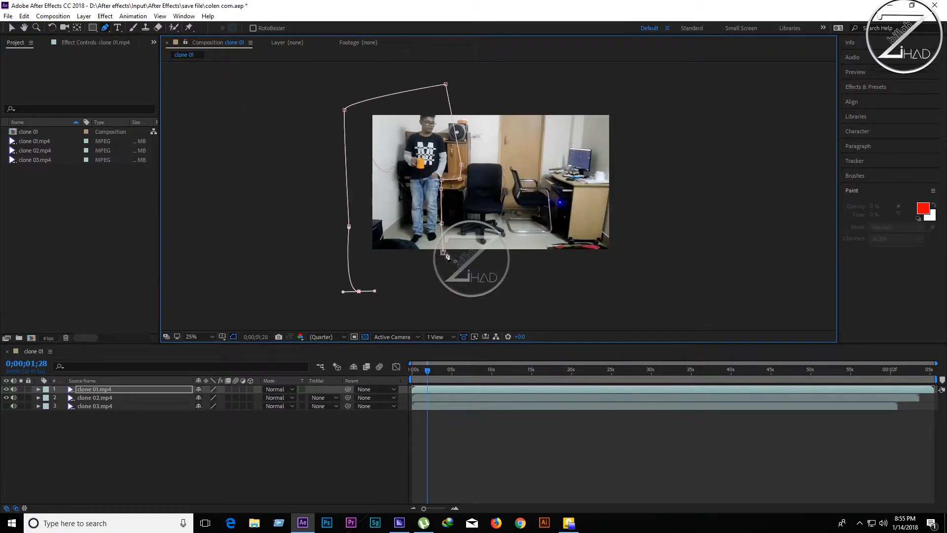
left_click(443, 252)
key("period")
Adjust the mask points at the desk corner beside the orange mug, checking the overlap with the seated man at 0;00;06;24 and 0;00;25;14
left_click_drag(469, 370, 466, 370)
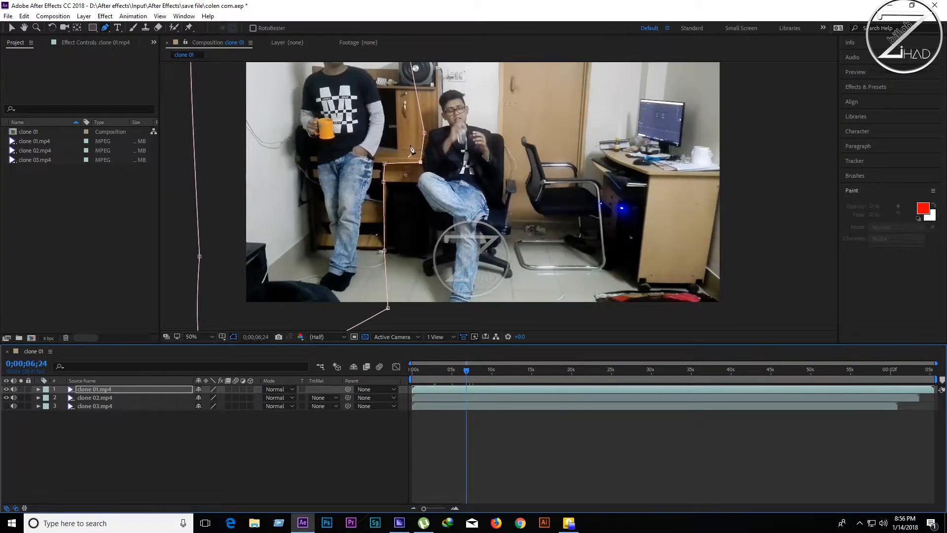
left_click_drag(425, 133, 413, 163)
left_click_drag(584, 370, 614, 370)
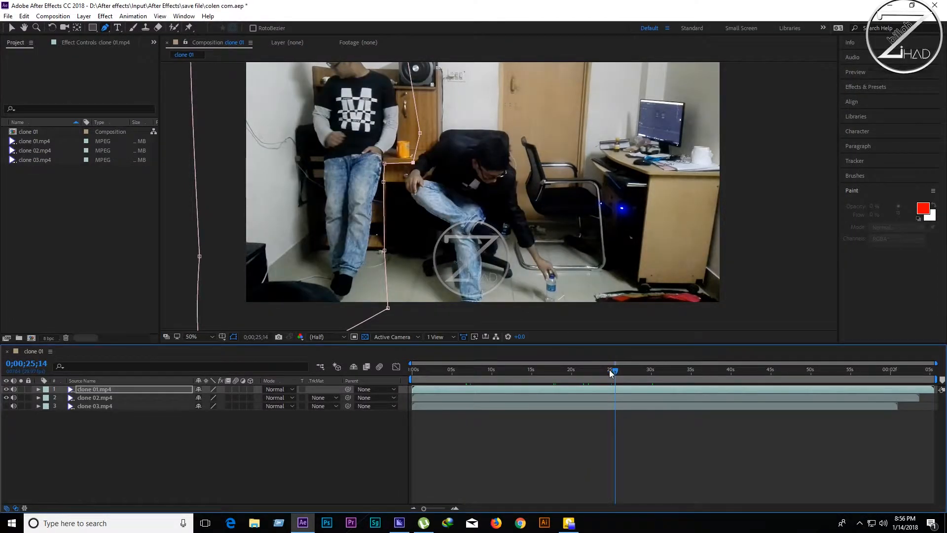
left_click_drag(414, 163, 408, 161)
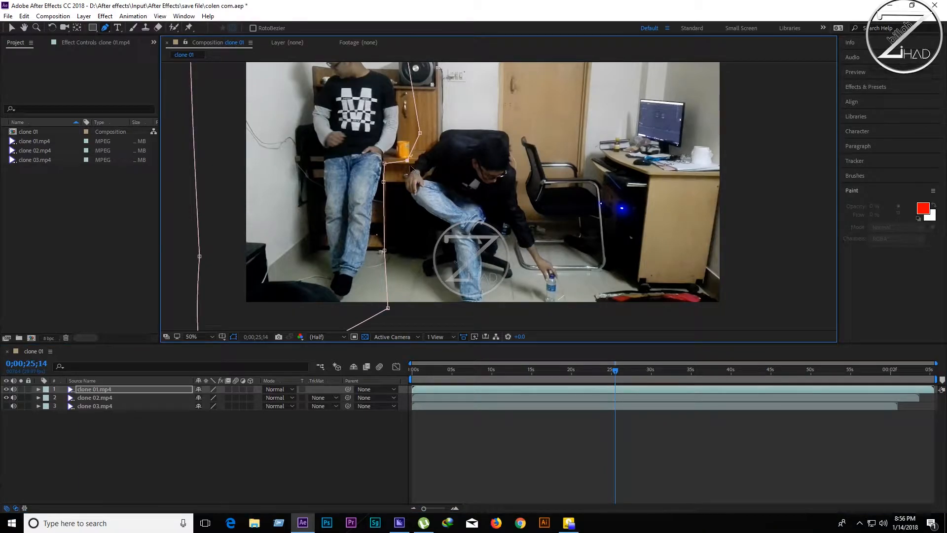
left_click_drag(407, 161, 411, 161)
Reveal the mask properties of clone 01.mp4 and start Mask Path keyframing at 0;00;26;01
left_click_drag(618, 369, 635, 372)
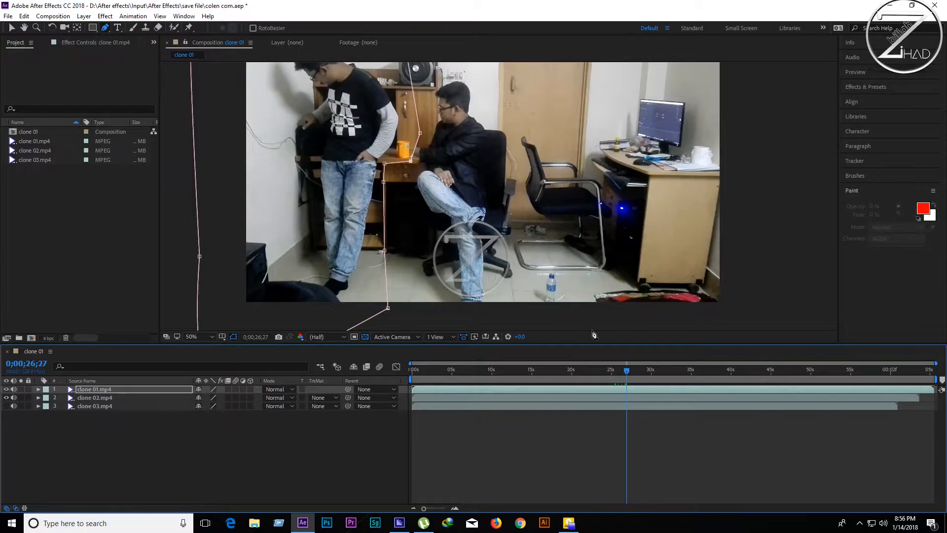
left_click_drag(629, 379, 614, 376)
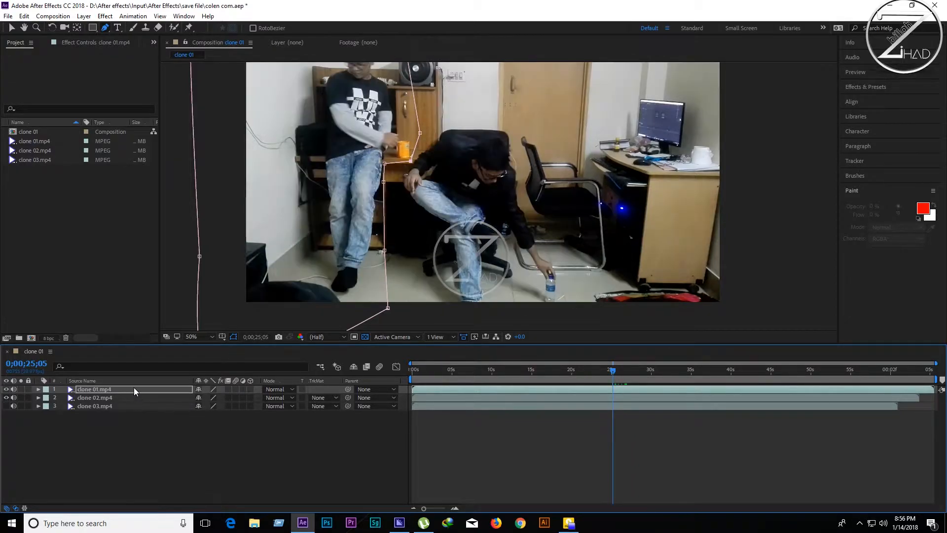
key("m")
key("m")
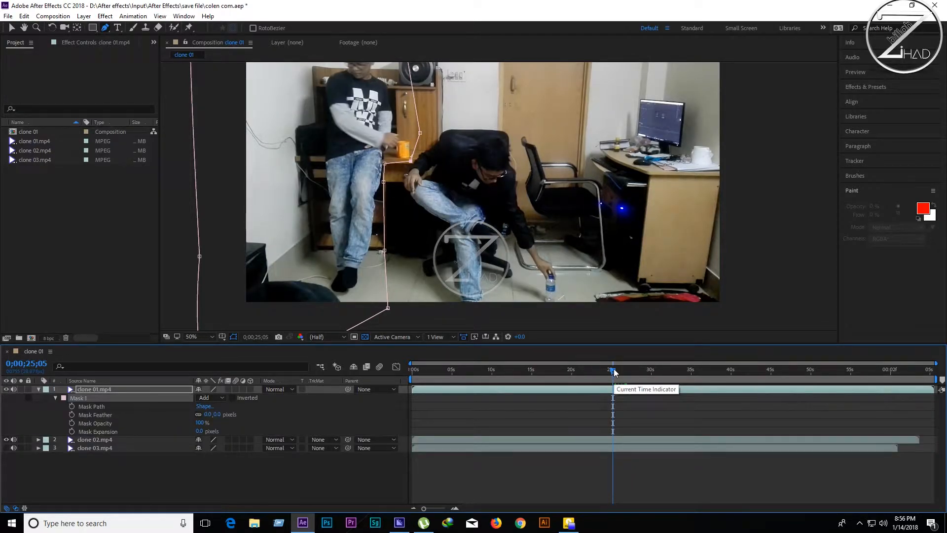
left_click_drag(614, 370, 620, 370)
left_click(71, 407)
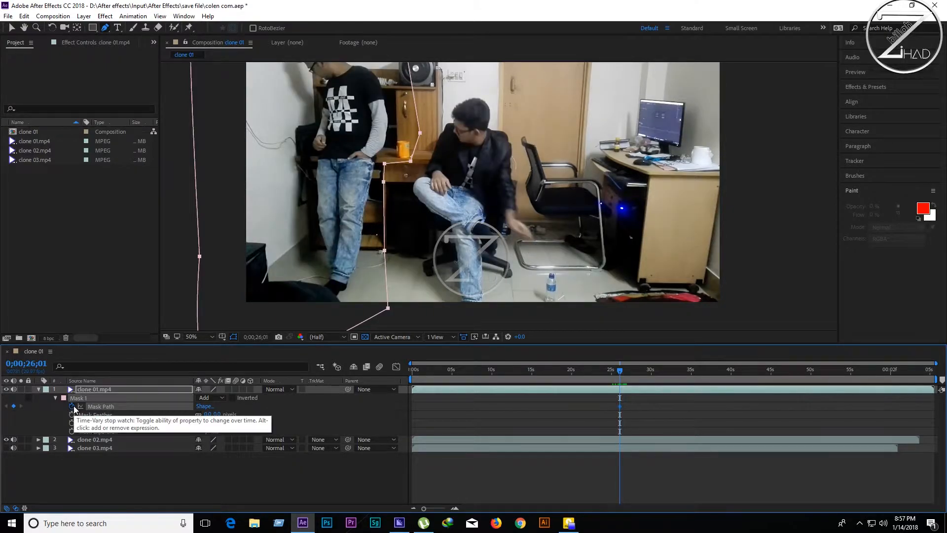
At 0;00;26;09, move the clone 01.mp4 mask points beside the orange mug up and toward the standing man, leaving the mug outside the mask
left_click_drag(620, 369, 622, 369)
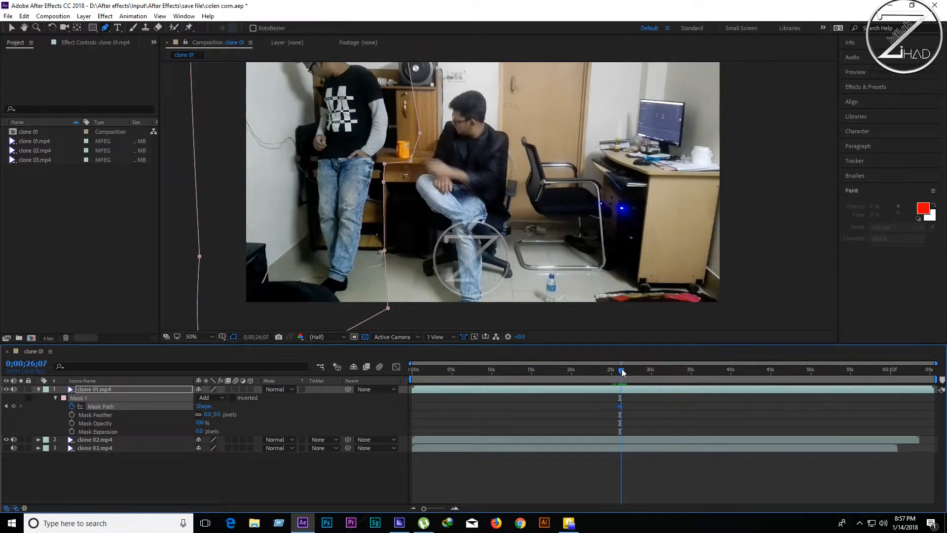
scroll(443, 210, "up", 4)
scroll(444, 209, "down", 2)
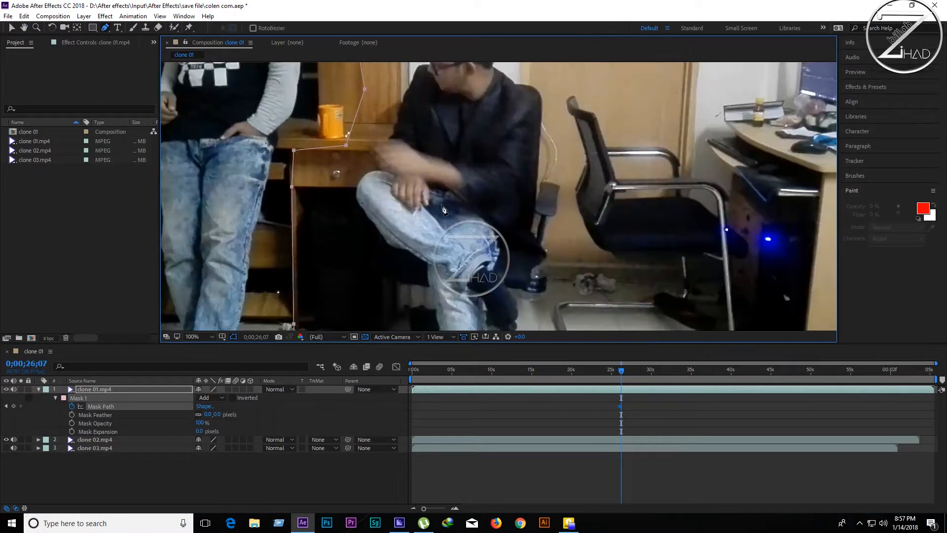
scroll(410, 179, "down", 2)
scroll(569, 218, "up", 2)
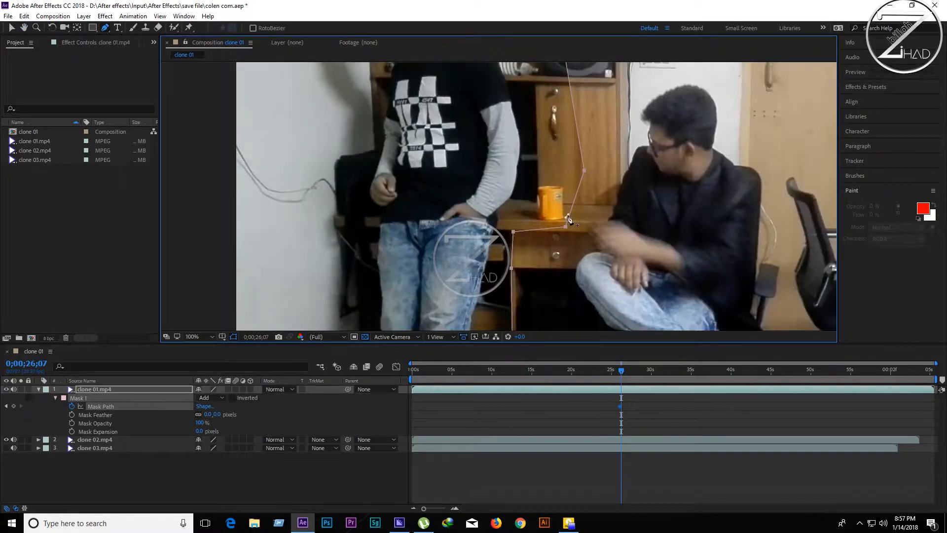
left_click_drag(569, 218, 503, 190)
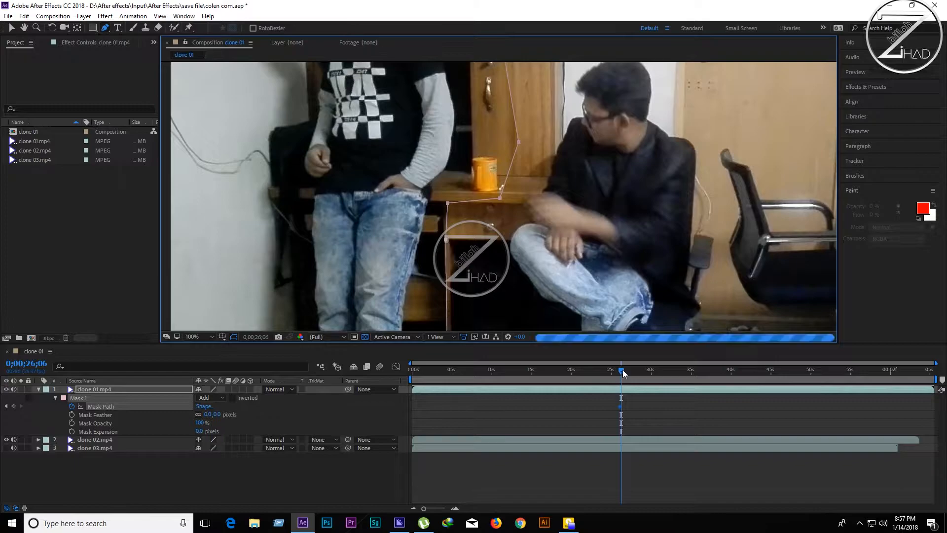
key("Page_Down")
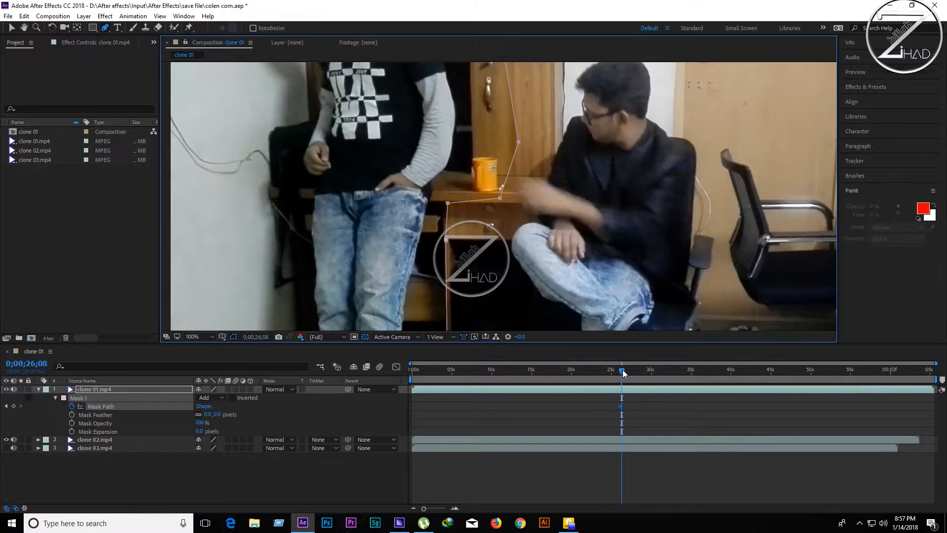
key("Page_Down")
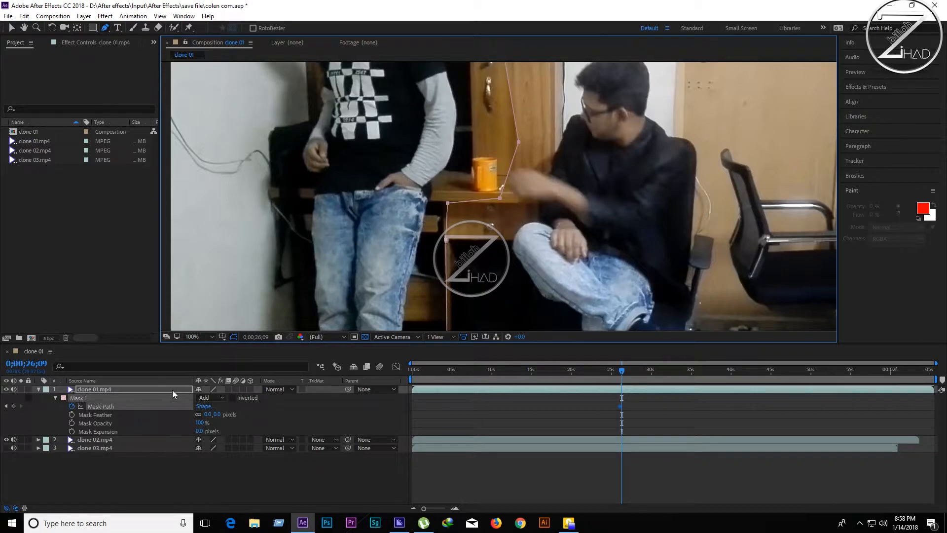
left_click(501, 199)
left_click_drag(501, 199, 500, 125)
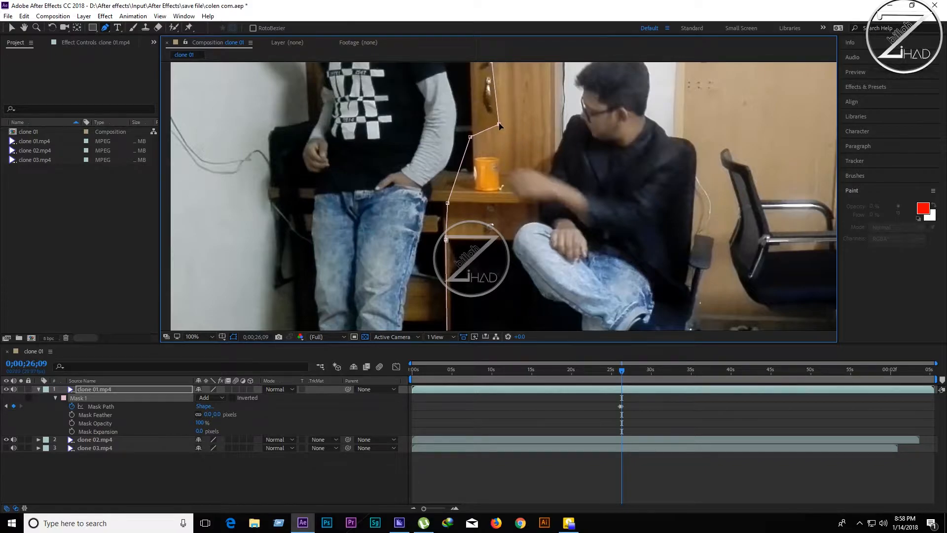
Nudge the mask point beside the standing man's elbow outward at 0;00;26;26, and check the frames around 0;00;27;01
left_click_drag(622, 370, 625, 370)
left_click_drag(472, 139, 475, 139)
mouse_move(633, 377)
left_mouse_down()
mouse_move(650, 375)
mouse_move(629, 371)
left_mouse_up()
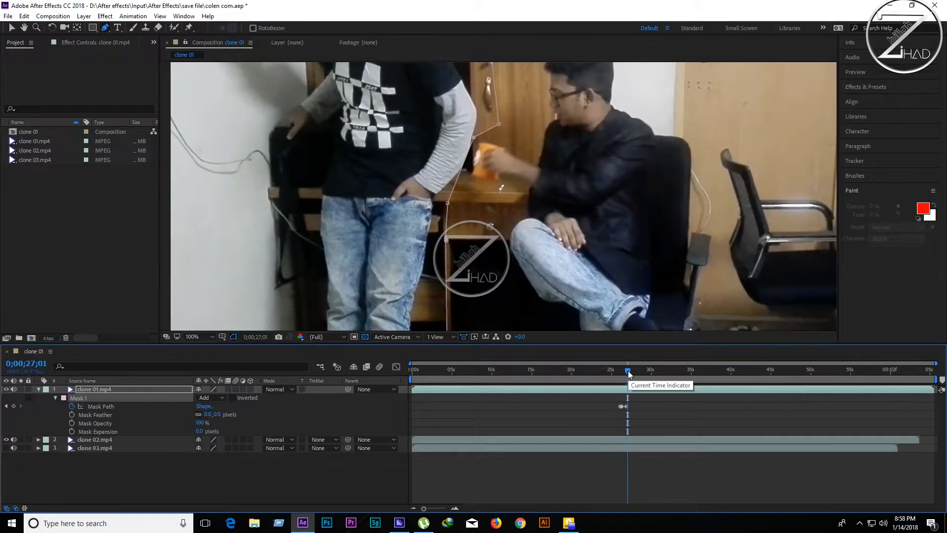
left_click_drag(629, 371, 628, 371)
key("Page_Up")
key("Page_Up")
key("Page_Up")
key("Page_Up")
key("Page_Up")
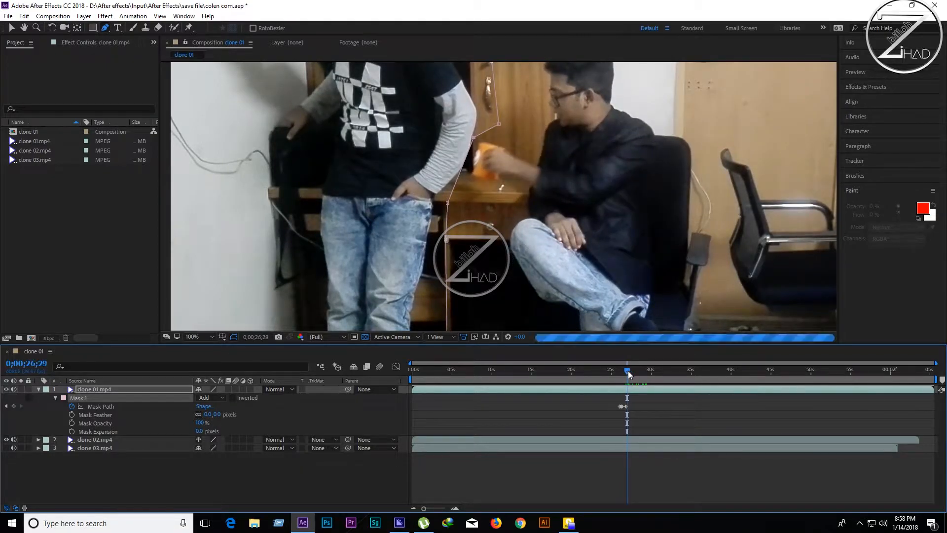
Add a mask point beside the standing man's forearm at 0;00;26;26, and refine it and the elbow point between the arm and mug
left_click(461, 171)
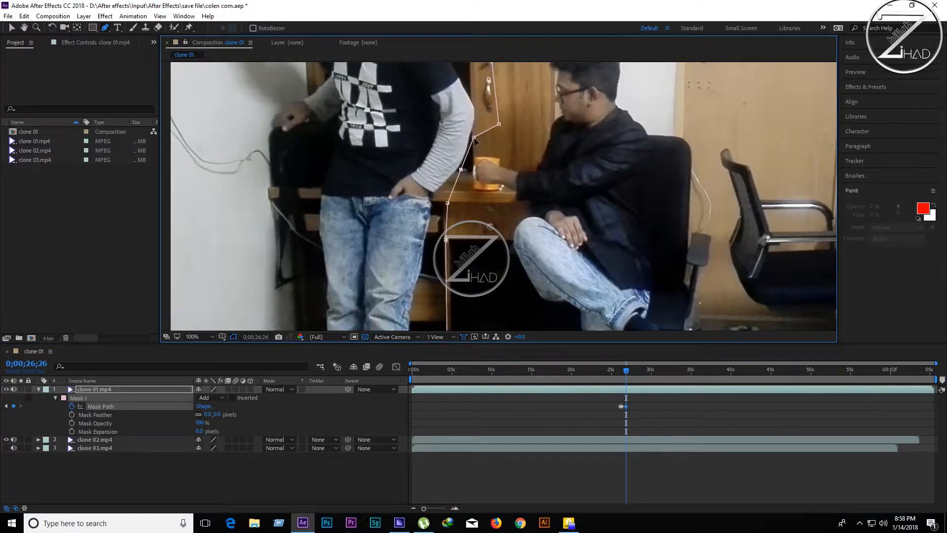
left_click_drag(474, 138, 464, 172)
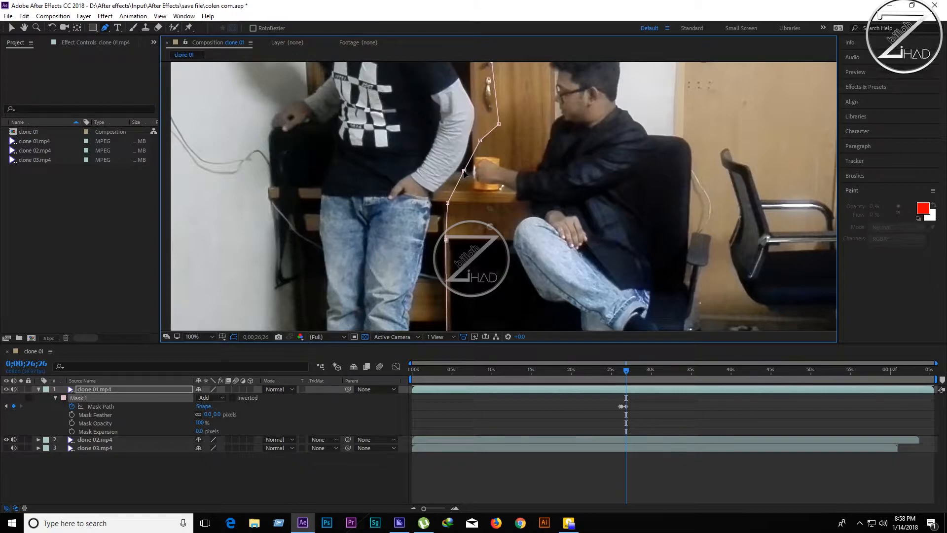
key("Page_Down")
key("Page_Down")
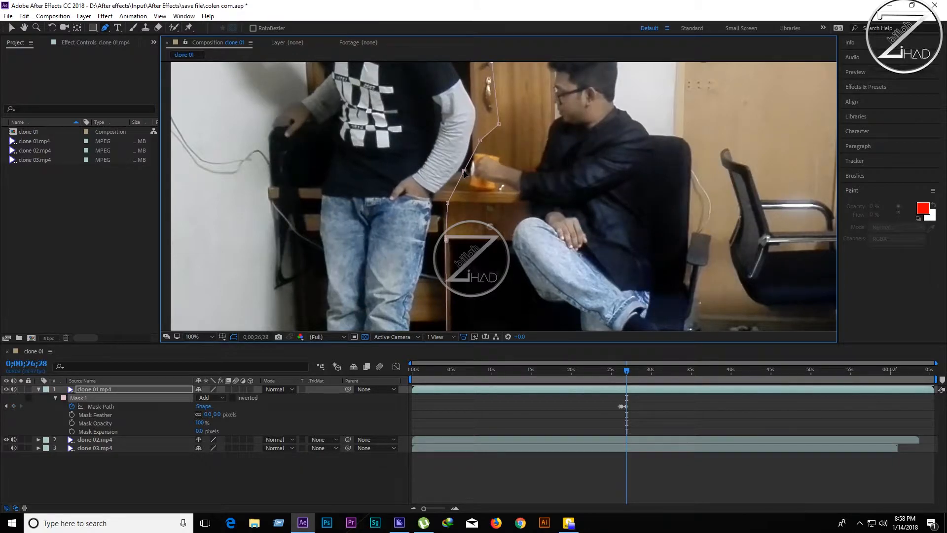
left_click_drag(480, 140, 472, 146)
Check the mask edge frame by frame up to 0;00;27;13 while the seated man lifts the mug away
key("Page_Down")
key("Page_Down")
key("Page_Down")
key("Page_Down")
key("Page_Down")
key("Page_Down")
key("Page_Down")
key("Page_Down")
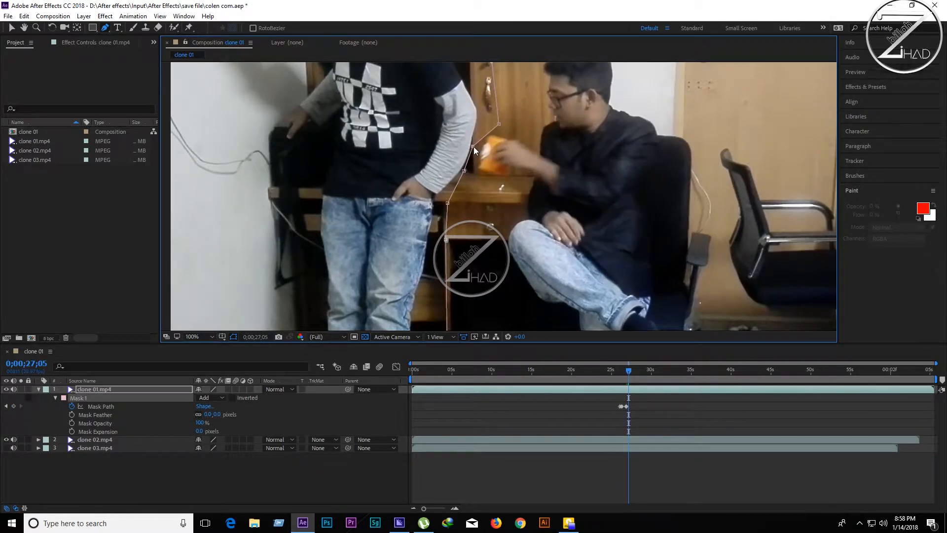
key("Page_Up")
key("Page_Up")
key("Page_Up")
key("Page_Up")
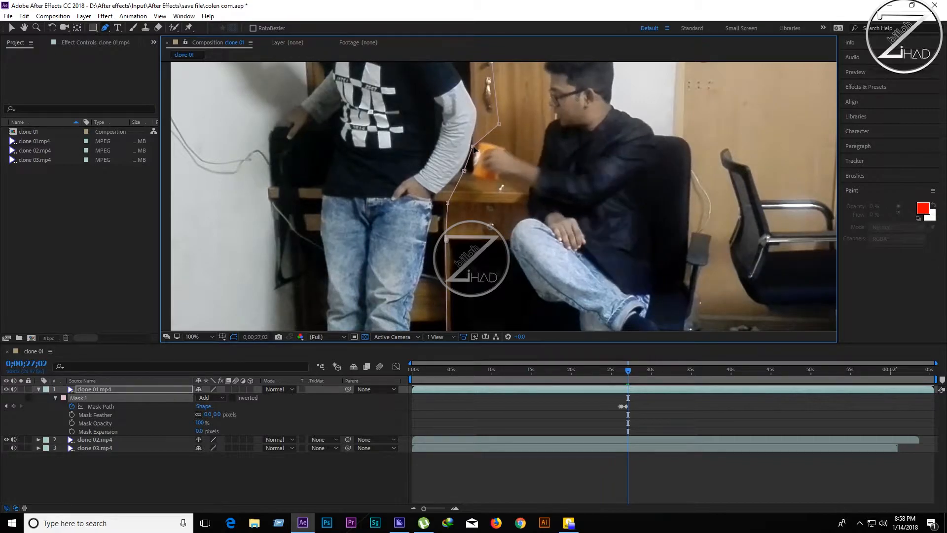
key("Page_Down")
key("Page_Down")
key("Page_Down")
key("Page_Down")
key("Page_Down")
key("Page_Down")
key("Page_Down")
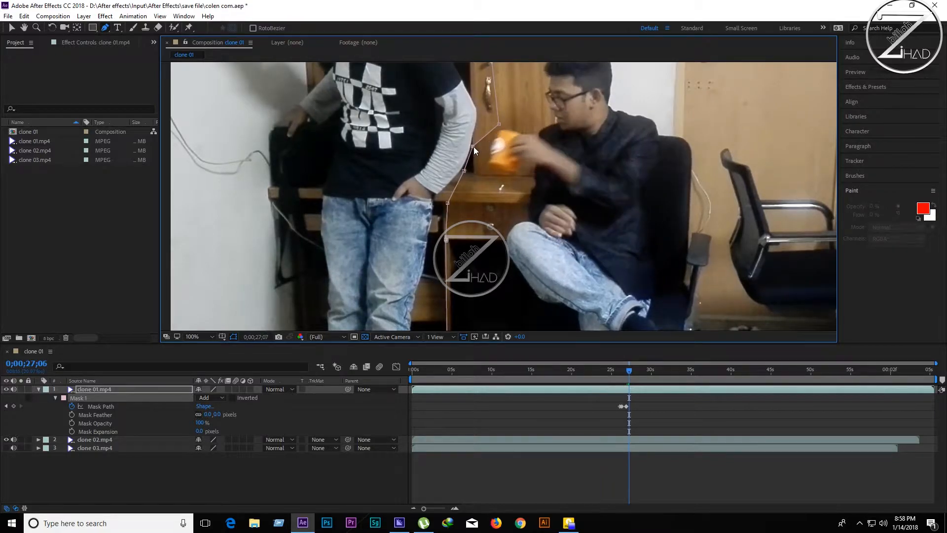
key("Page_Down")
key("Page_Down")
key("Page_Down")
key("Page_Down")
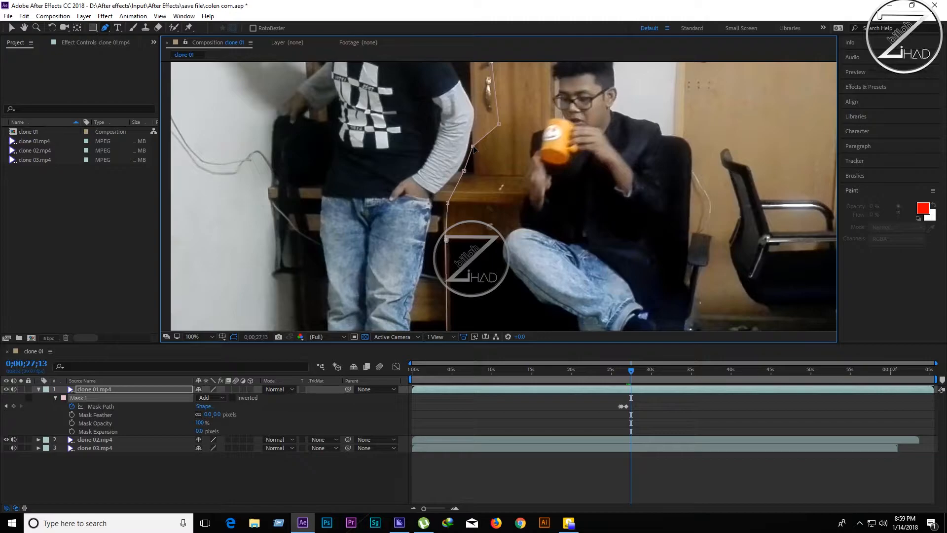
At 0;00;32;29, reshape the clone 01.mp4 mask along the desk edge and past the mug to include the standing man's reaching hand
key("comma")
left_click_drag(637, 375, 677, 372)
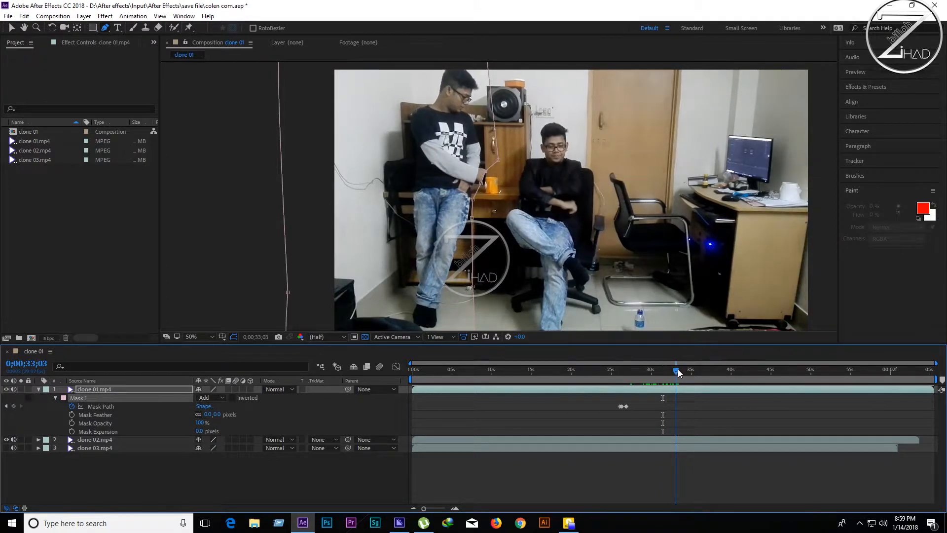
scroll(511, 184, "up", 1)
left_click_drag(490, 173, 541, 206)
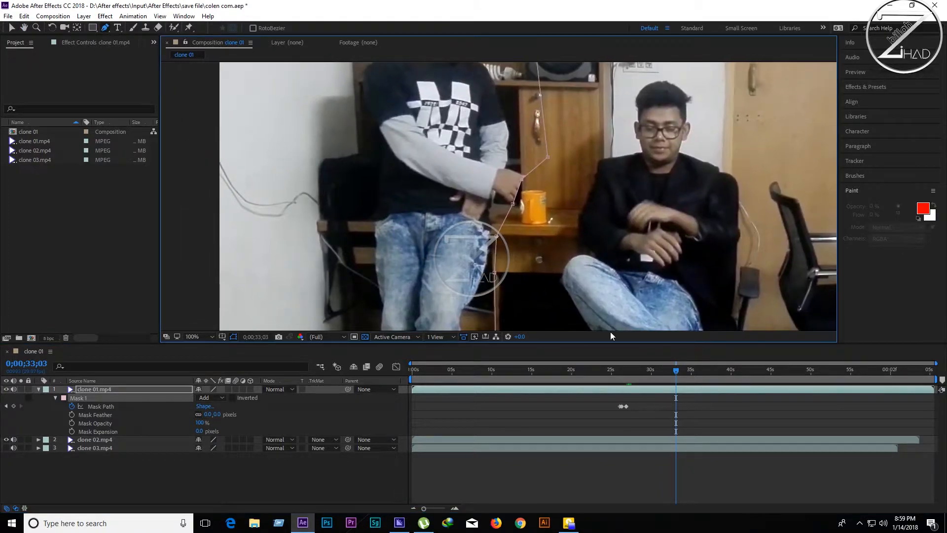
left_click_drag(676, 369, 674, 372)
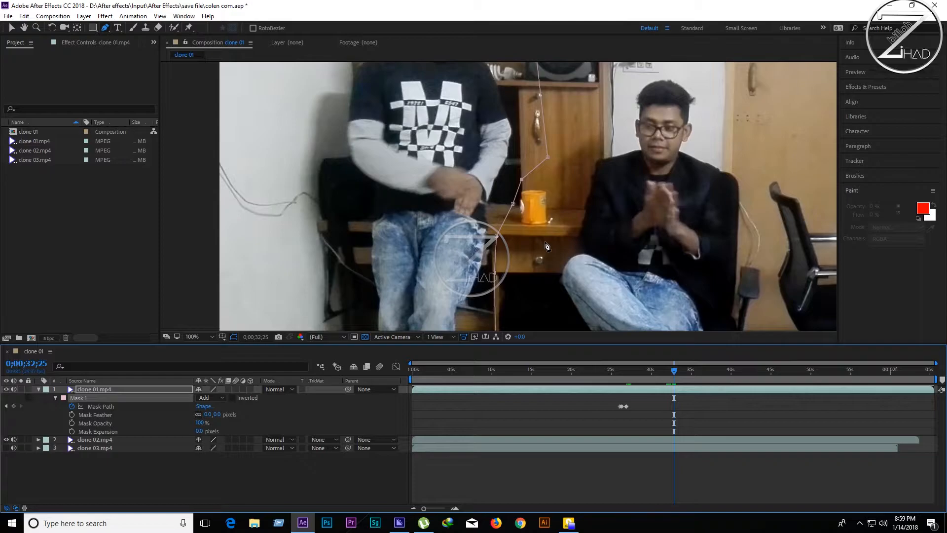
key("Page_Down")
key("Page_Down")
key("Page_Down")
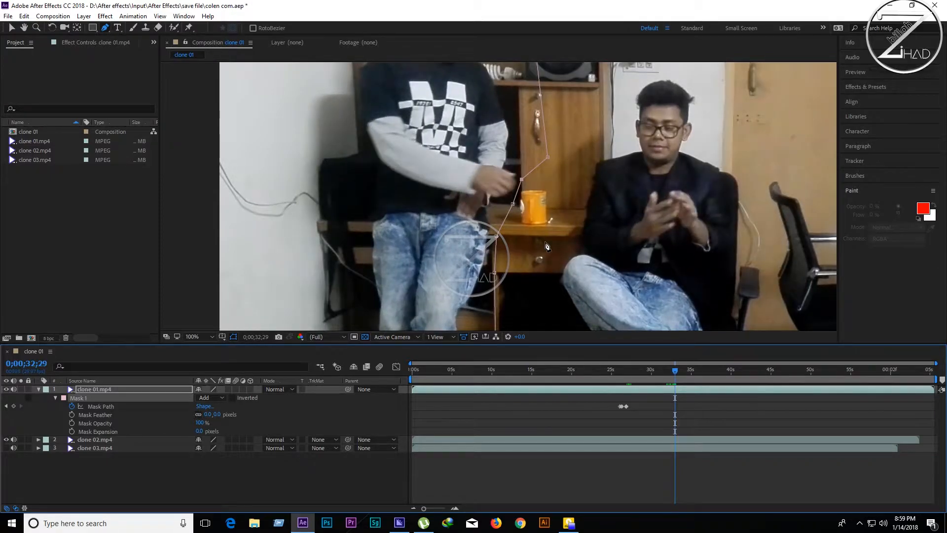
left_click_drag(522, 179, 500, 229)
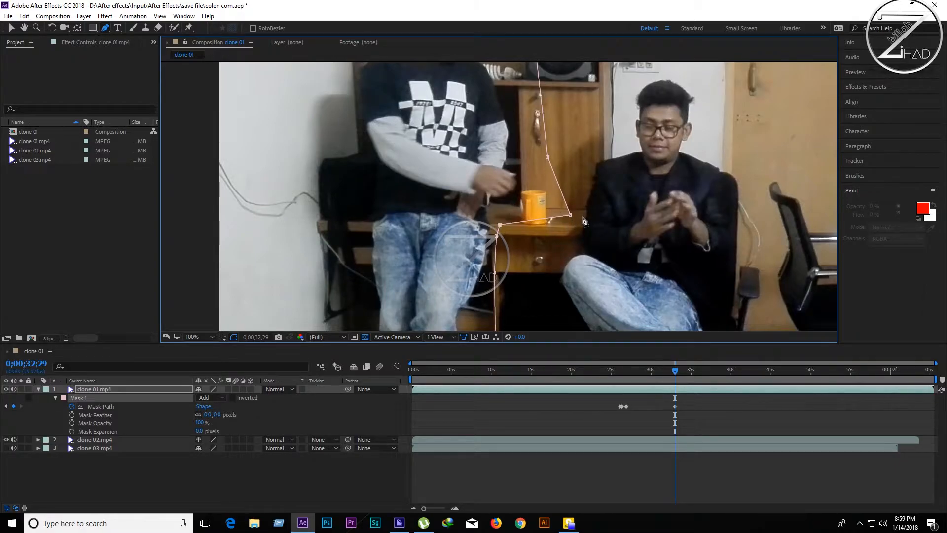
left_click_drag(571, 215, 565, 227)
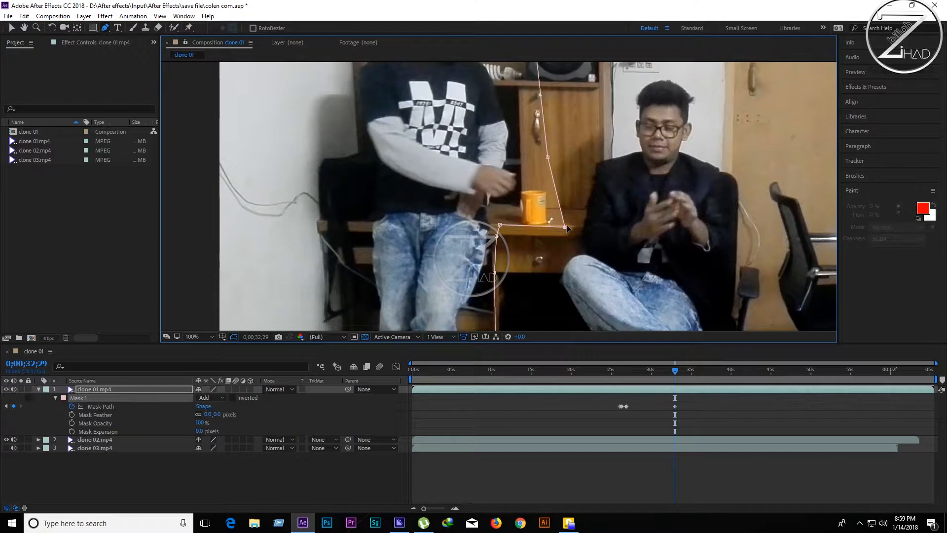
left_click_drag(548, 158, 566, 157)
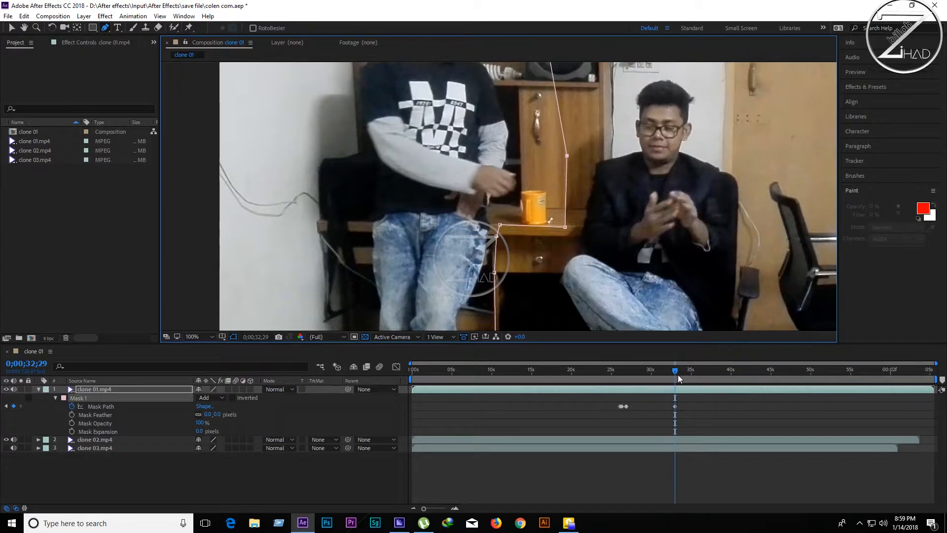
Scrub and preview the mask animation from 0;00;24;17 onward, examining the frames before the first Mask Path keyframe
left_click_drag(670, 370, 653, 370)
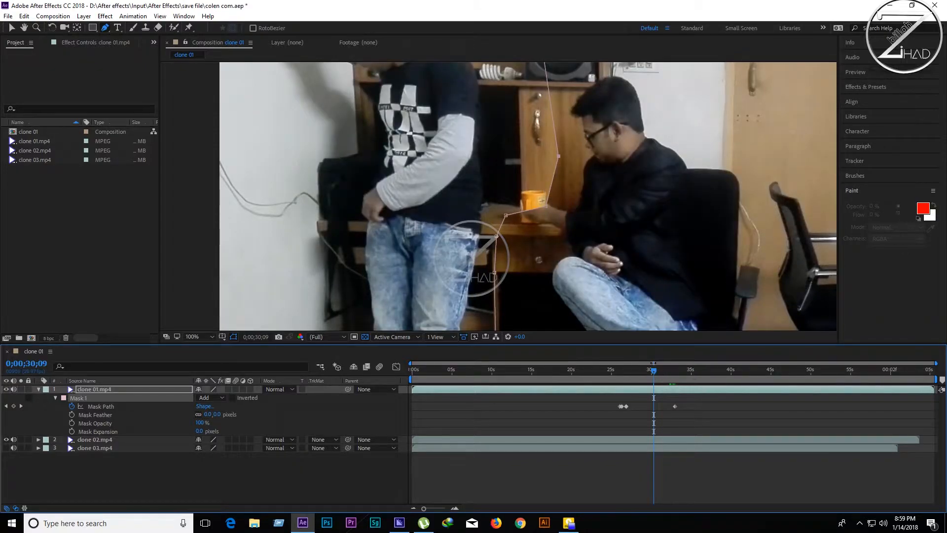
left_click_drag(653, 372, 611, 384)
key("space")
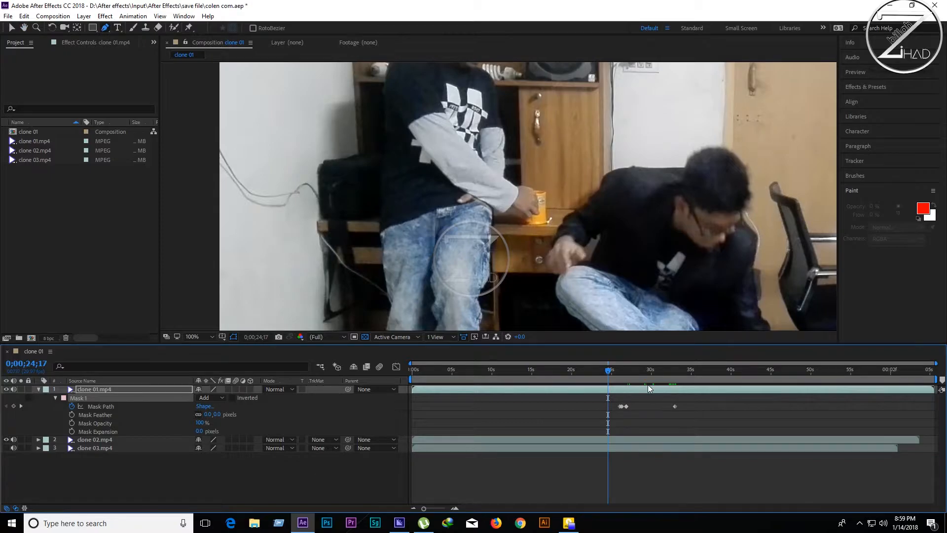
key("space")
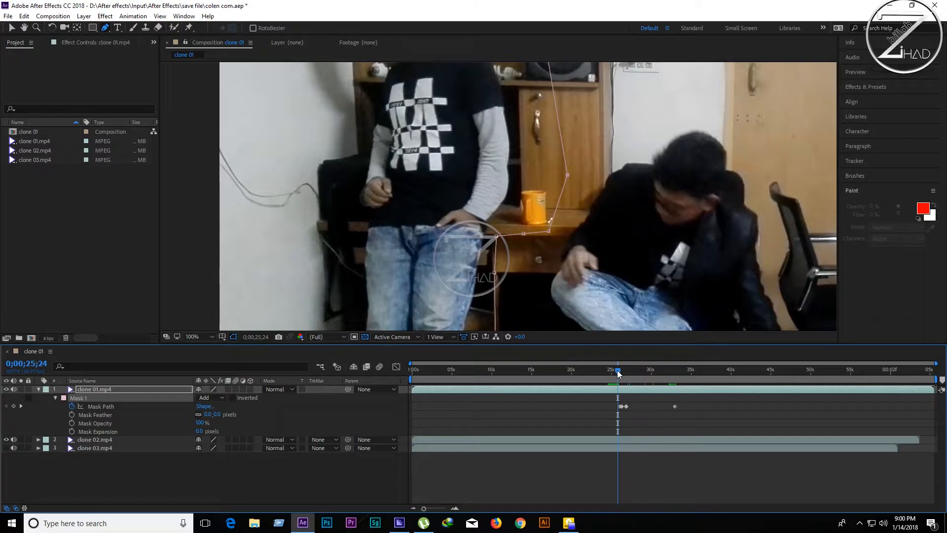
left_click_drag(619, 371, 618, 372)
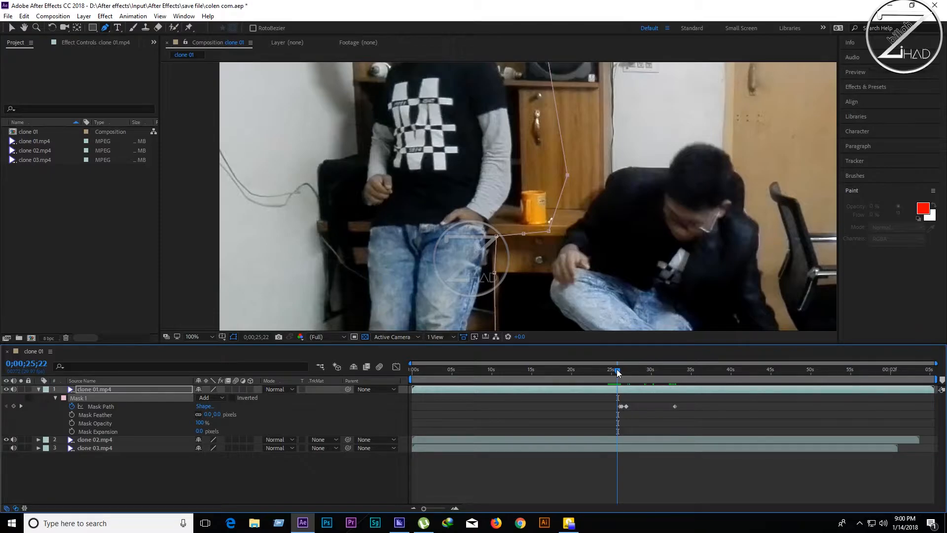
left_click_drag(618, 373, 620, 372)
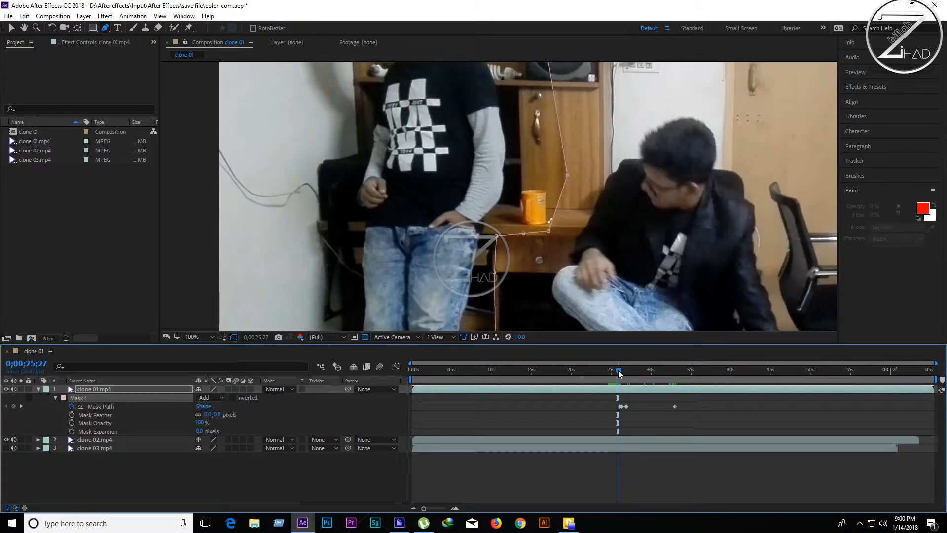
Examine the mask drift around the mug at 0;00;30;15 and delete the last Mask Path keyframe of clone 01.mp4
left_click_drag(619, 369, 656, 377)
left_click(673, 406)
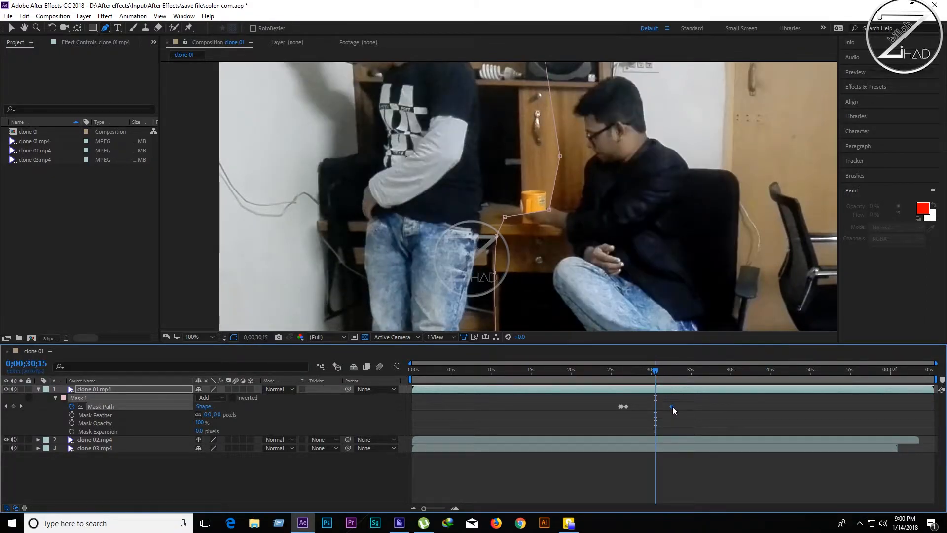
key("Delete")
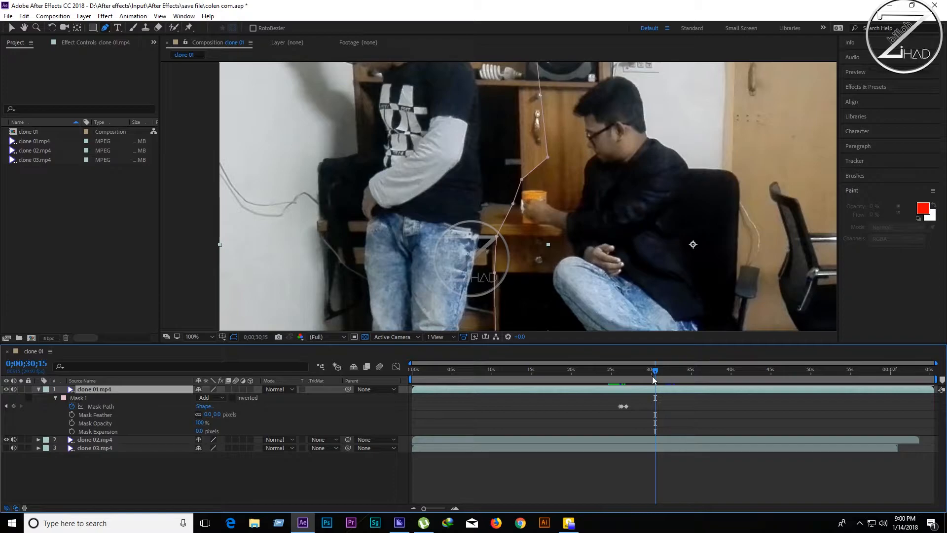
Undo a trial move of a mask point at 0;00;32;27 and add a Mask Path keyframe there to hold the current shape
left_click_drag(652, 376, 674, 375)
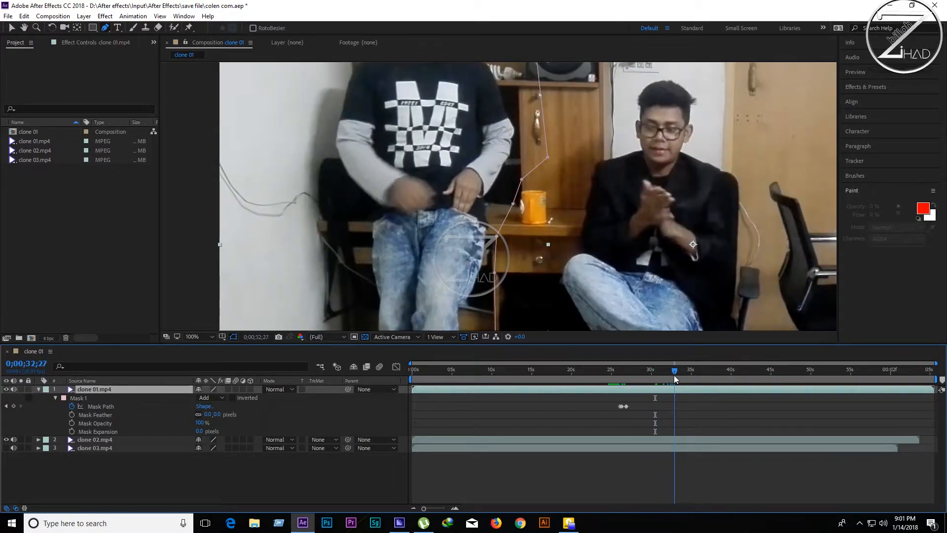
left_click_drag(513, 203, 553, 229)
key("ctrl+z")
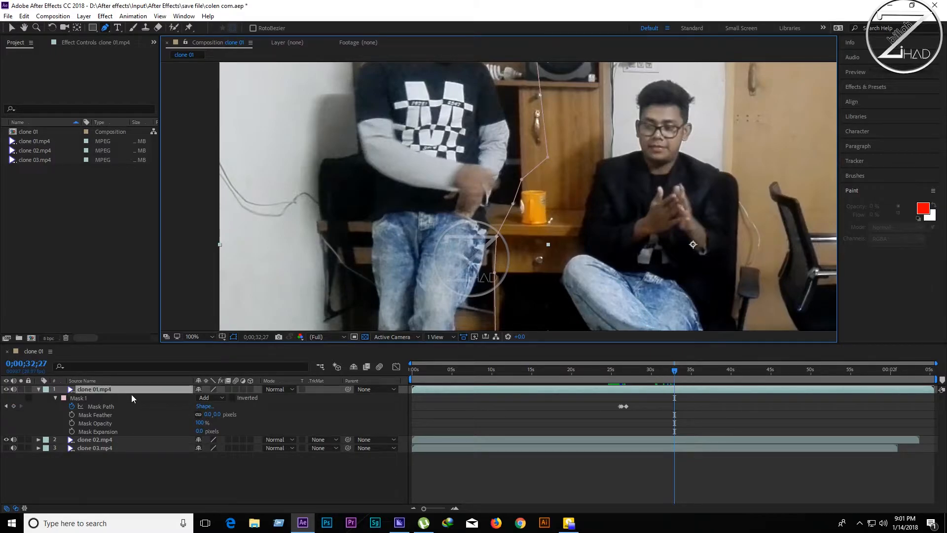
left_click(14, 406)
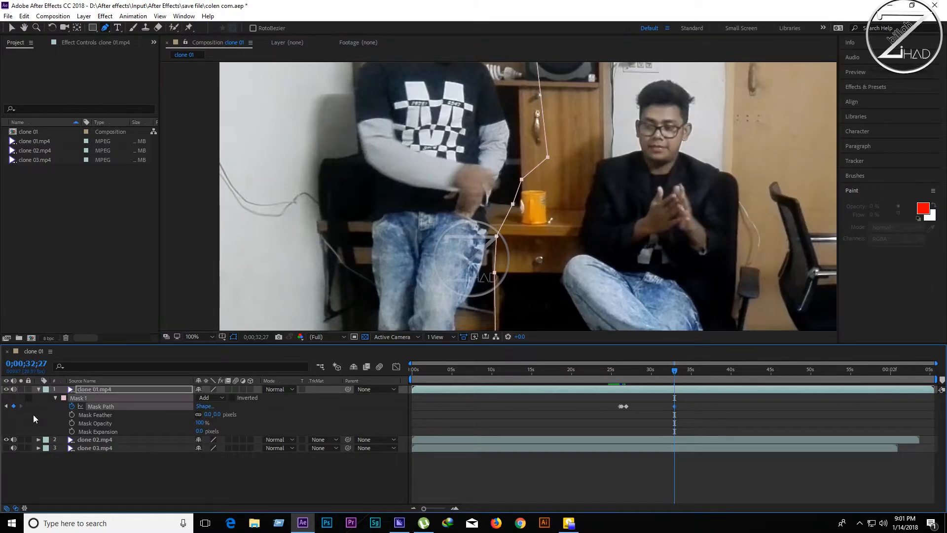
At 0;00;32;29, move the clone 01.mp4 mask points down to the desk edge and around the mug to include the reaching hand
left_click(677, 371)
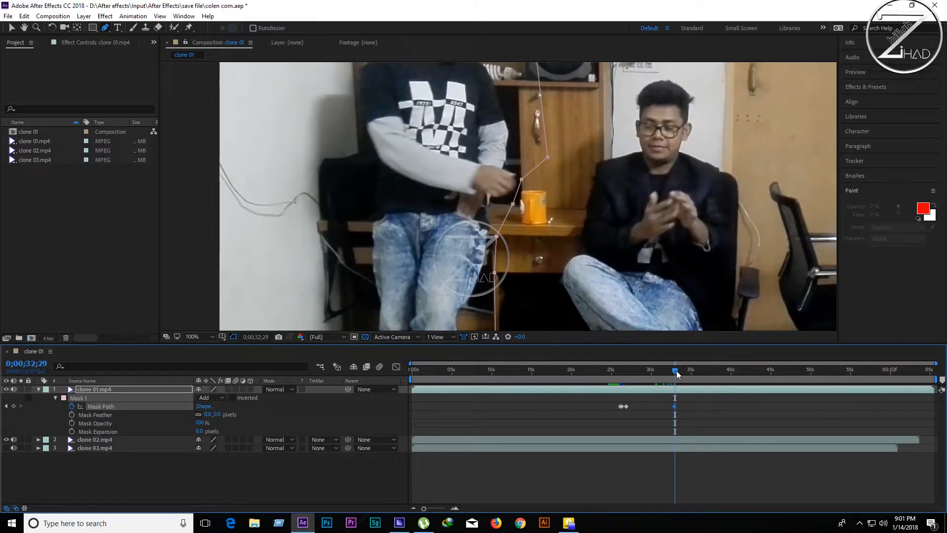
left_click(523, 181)
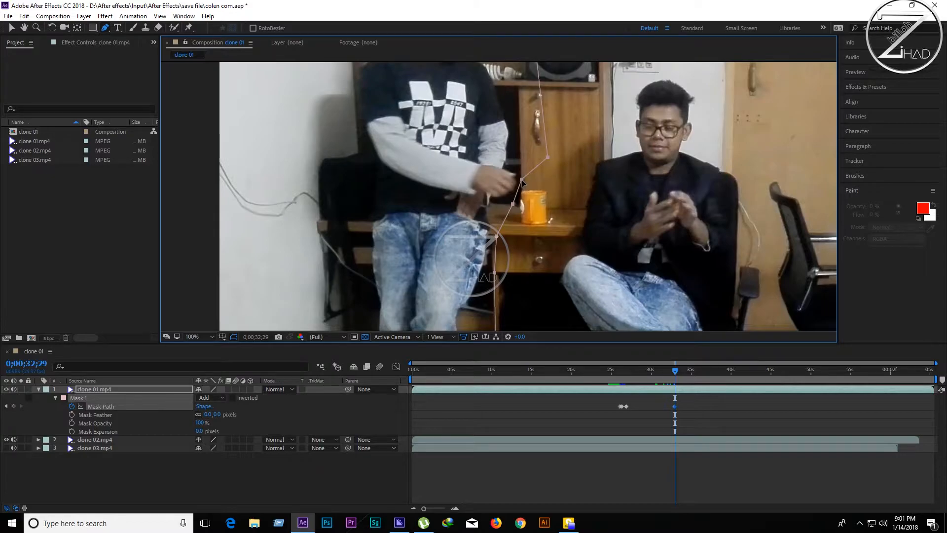
key("v")
double_click(529, 194)
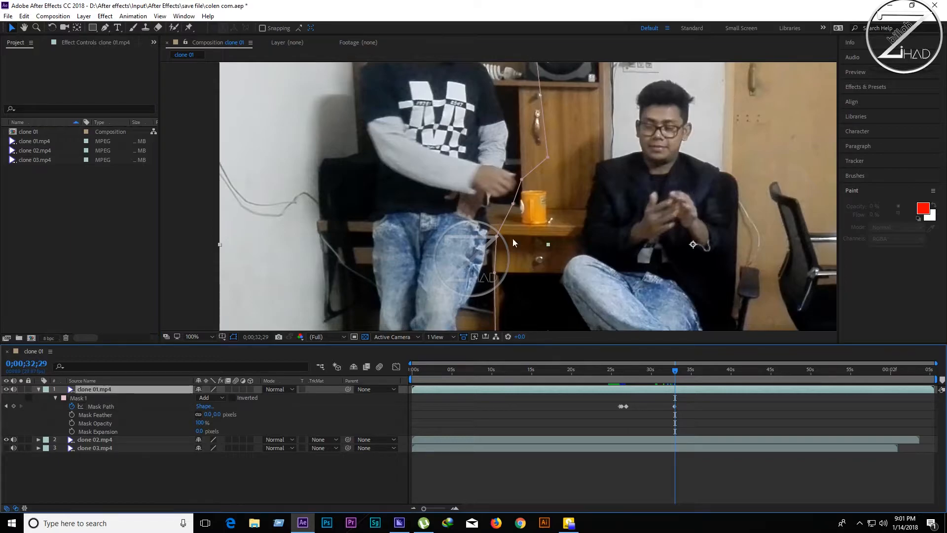
left_click_drag(522, 180, 506, 230)
left_click_drag(566, 203, 561, 229)
left_click_drag(549, 157, 551, 159)
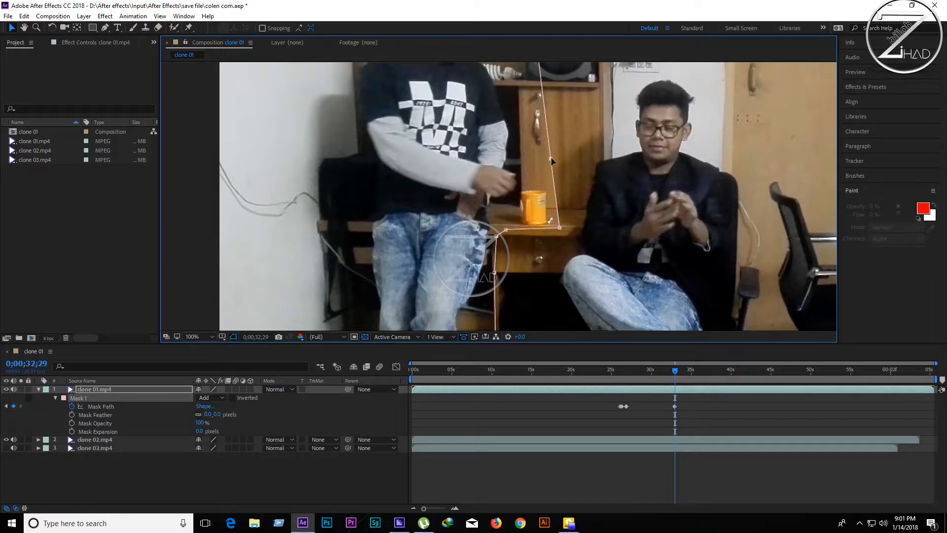
Preview the mask change from 0;00;32;10 and examine the frames through 0;00;38;01 while the standing man drinks from the mug
mouse_move(673, 369)
left_mouse_down()
mouse_move(652, 372)
mouse_move(678, 375)
mouse_move(669, 378)
left_mouse_up()
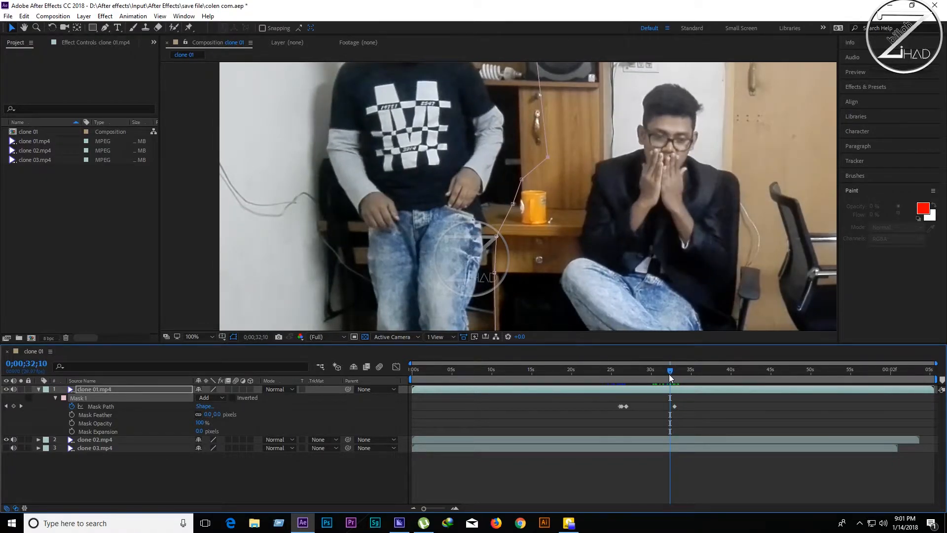
key("space")
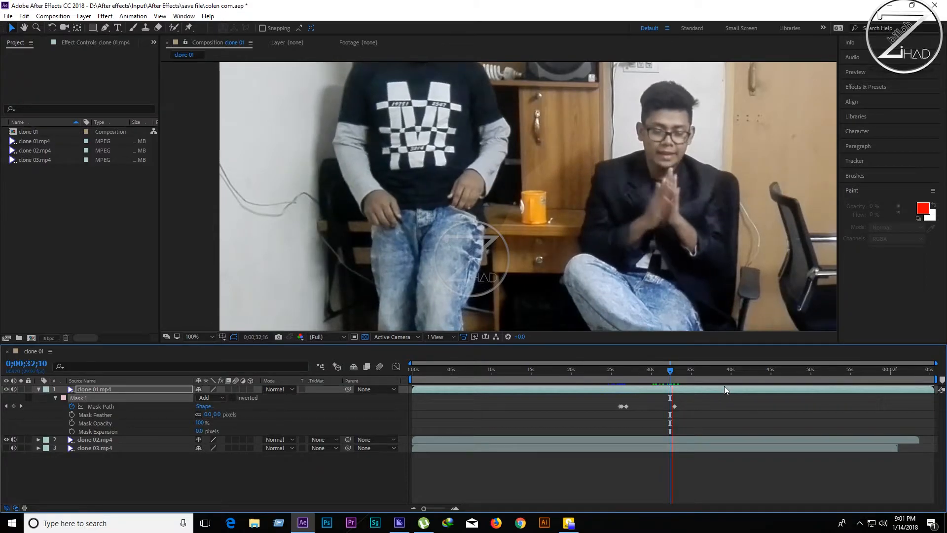
key("space")
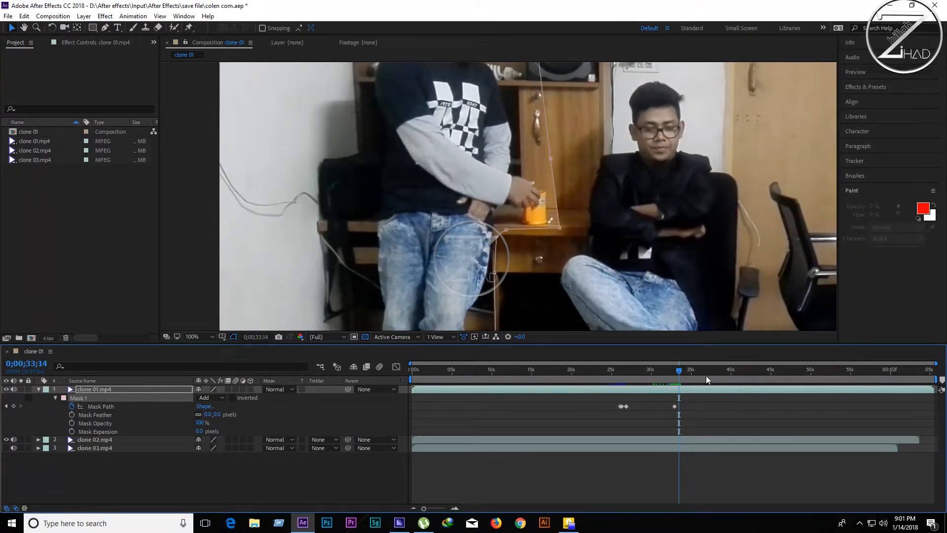
left_click_drag(683, 371, 699, 375)
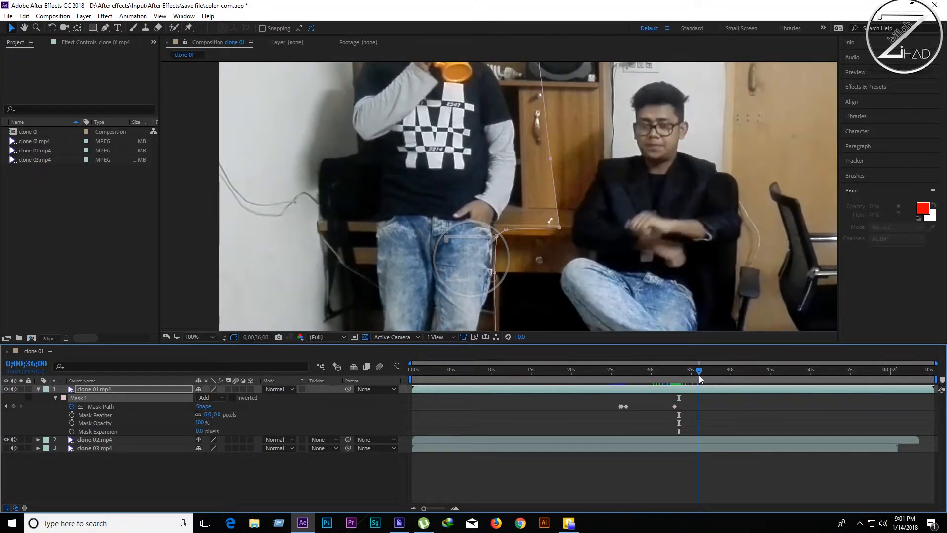
key("space")
key("space")
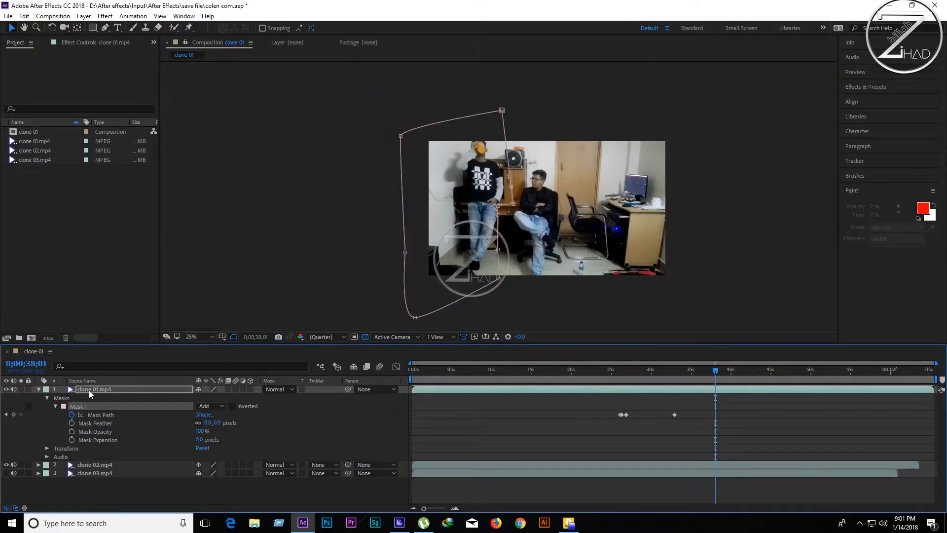
key("period")
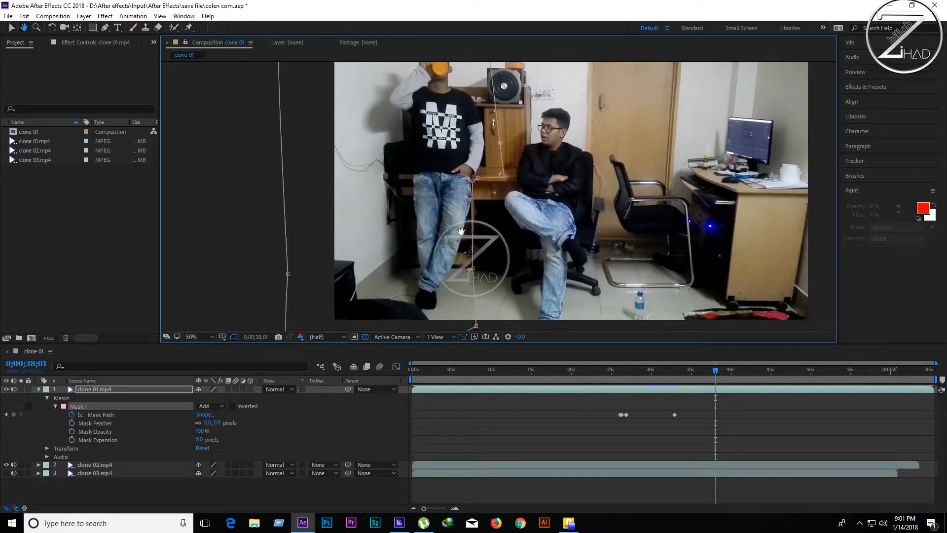
At 0;00;28;10, set the Mask Feather of clone 01.mp4 to 30 pixels
left_click_drag(716, 370, 638, 378)
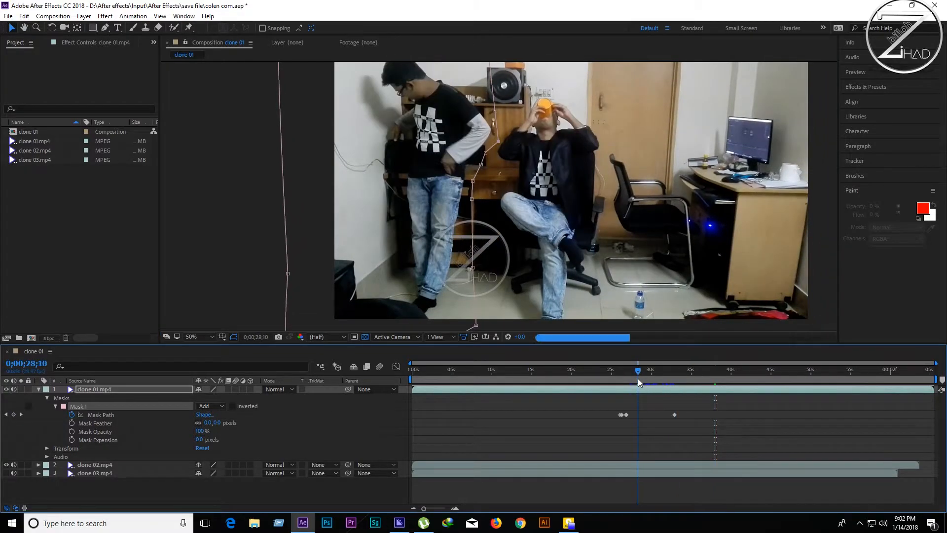
left_click(227, 279)
scroll(521, 276, "up", 2)
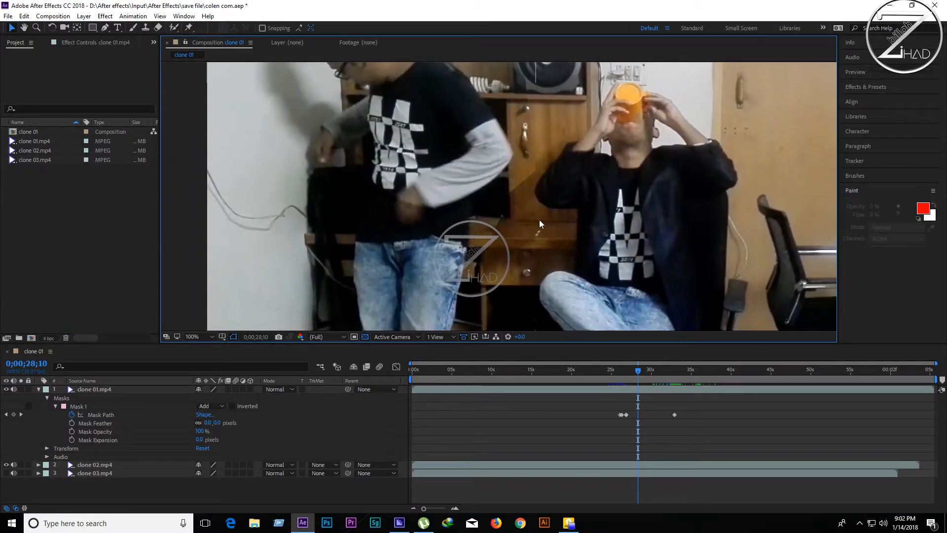
left_click_drag(492, 241, 495, 220)
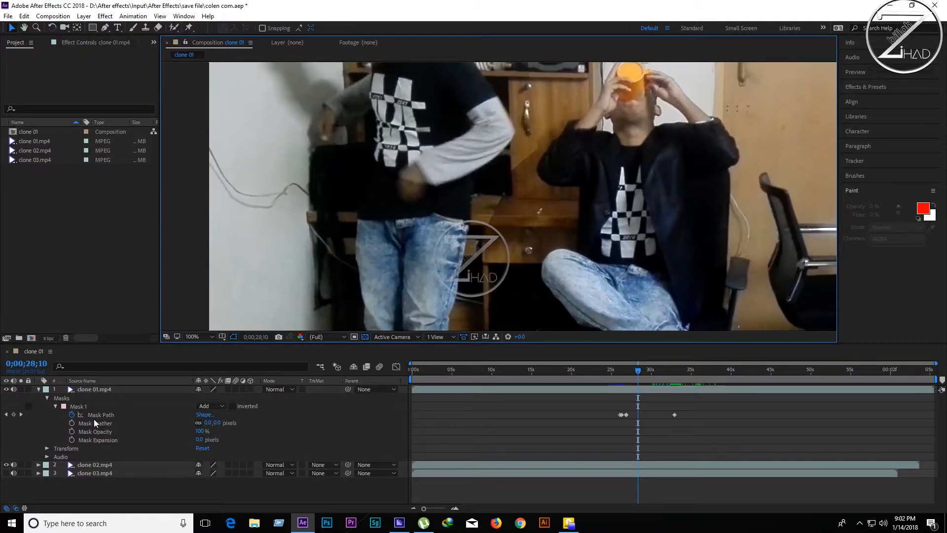
left_click(207, 423)
type("30")
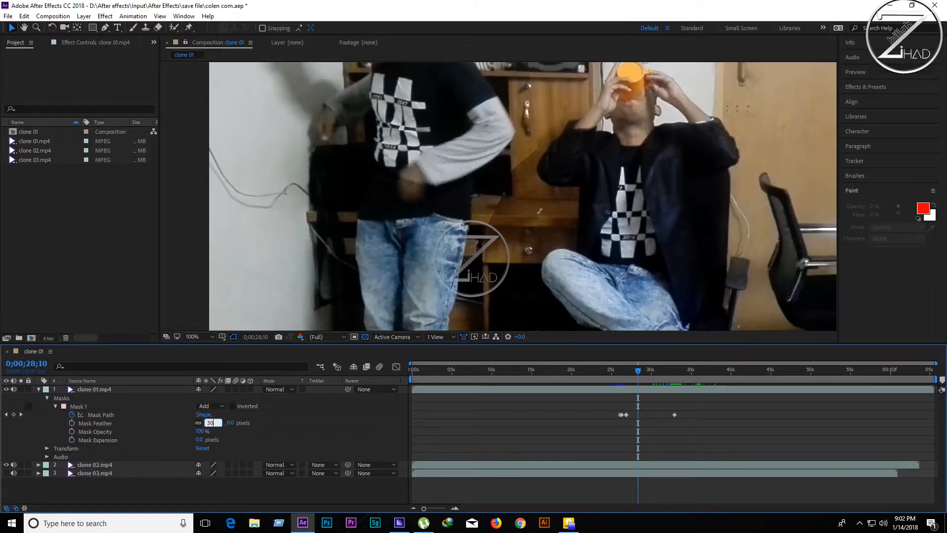
left_click(274, 421)
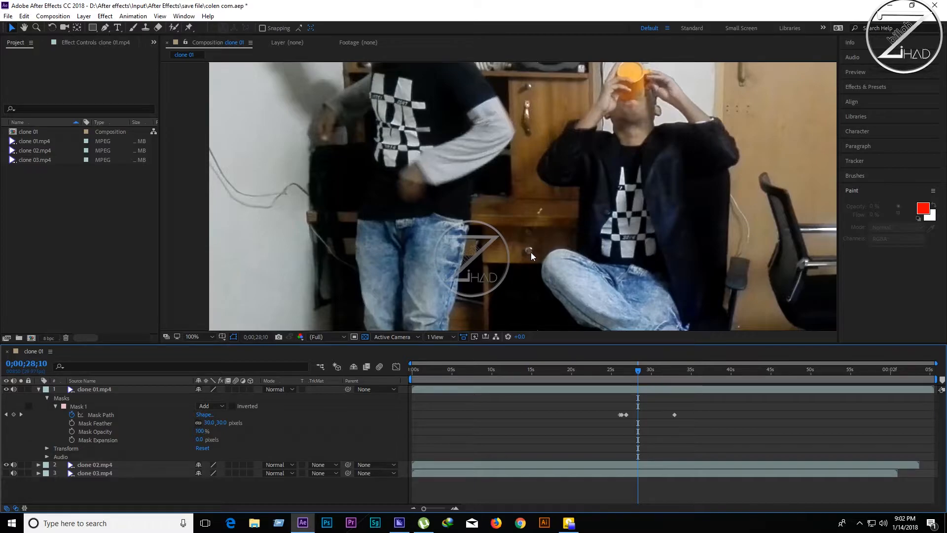
Inspect the feathered mask edge around the desk and preview the composite from 0;00;22;25 to 0;00;27;09
scroll(579, 155, "down", 2)
key("h")
left_click_drag(518, 167, 519, 144)
key("v")
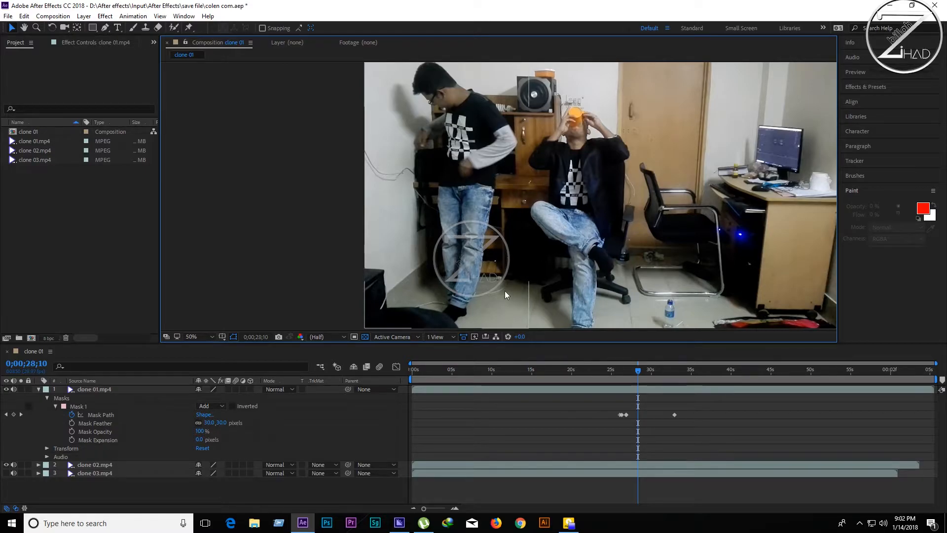
key("h")
scroll(504, 291, "up", 4)
scroll(480, 290, "down", 4)
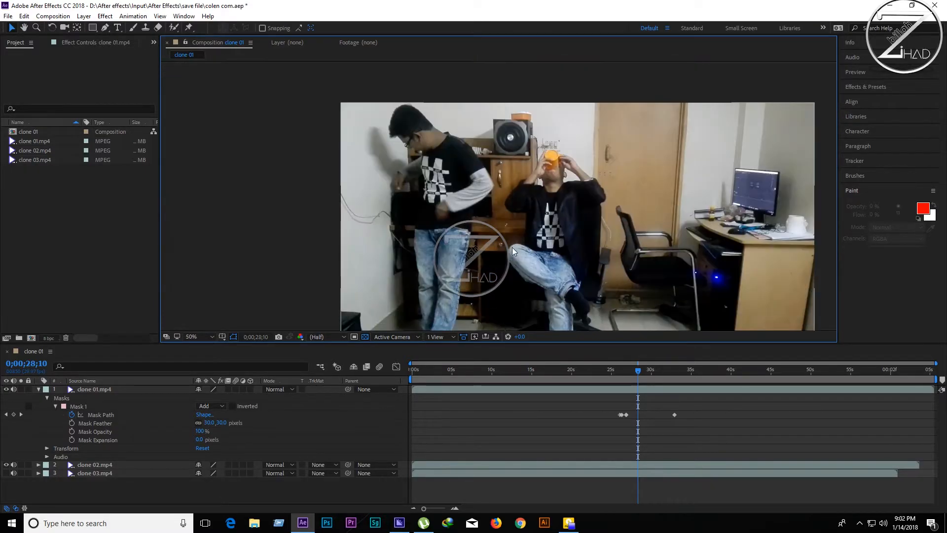
key("v")
mouse_move(582, 376)
left_mouse_down()
mouse_move(525, 381)
mouse_move(596, 371)
left_mouse_up()
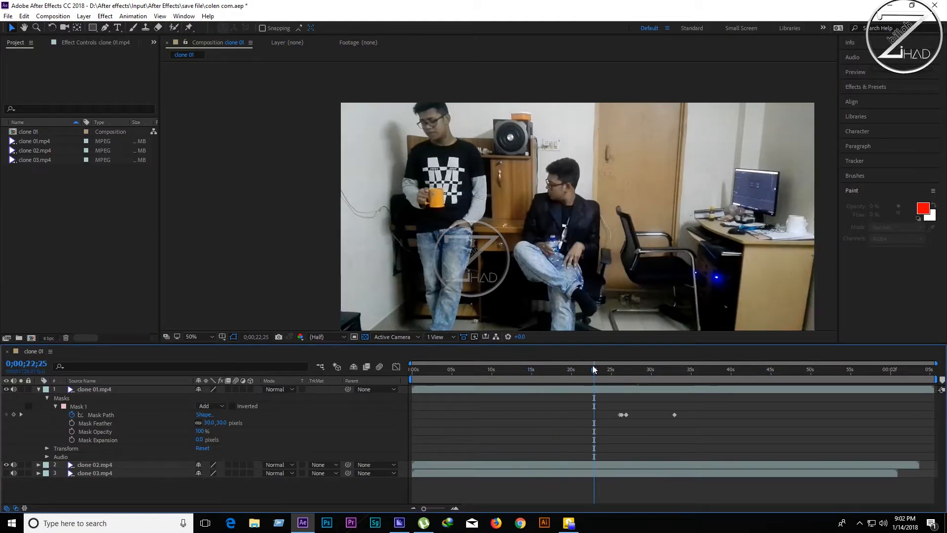
key("space")
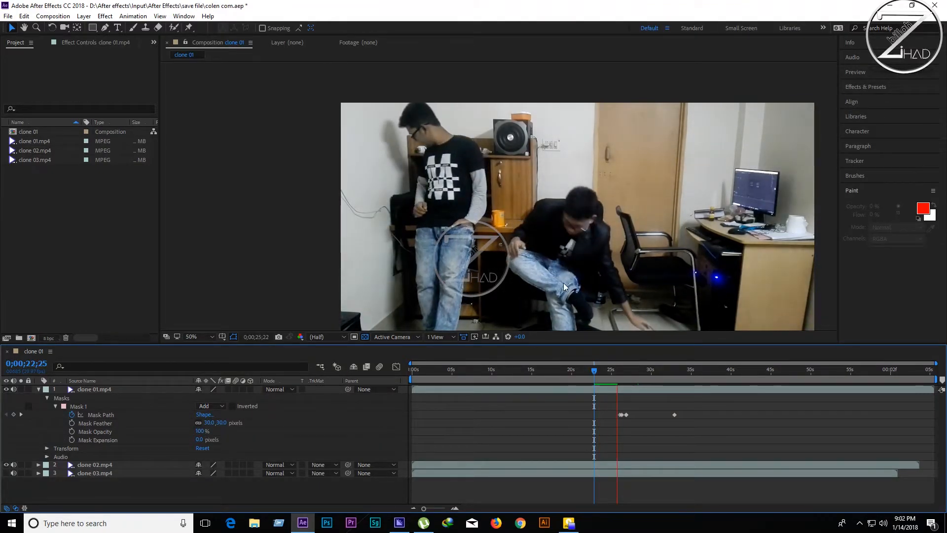
left_click_drag(555, 253, 531, 213)
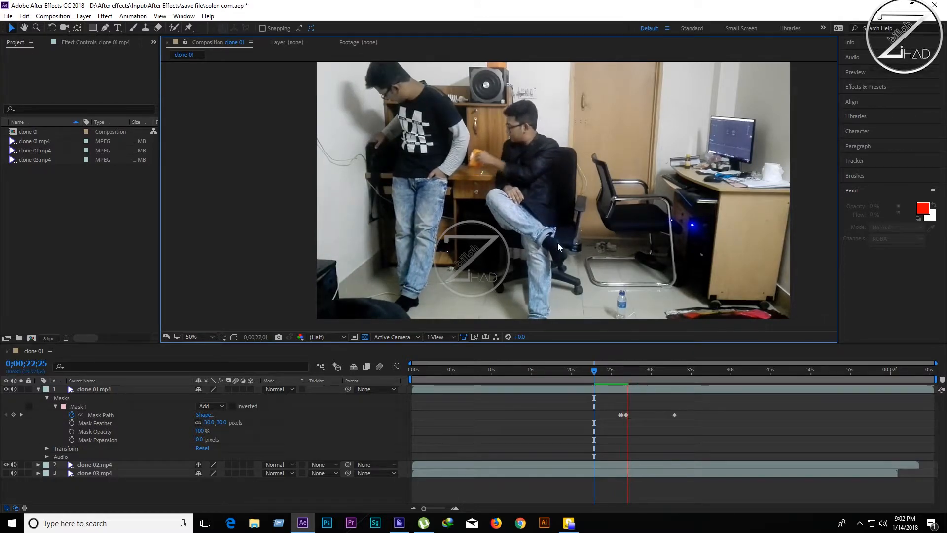
key("space")
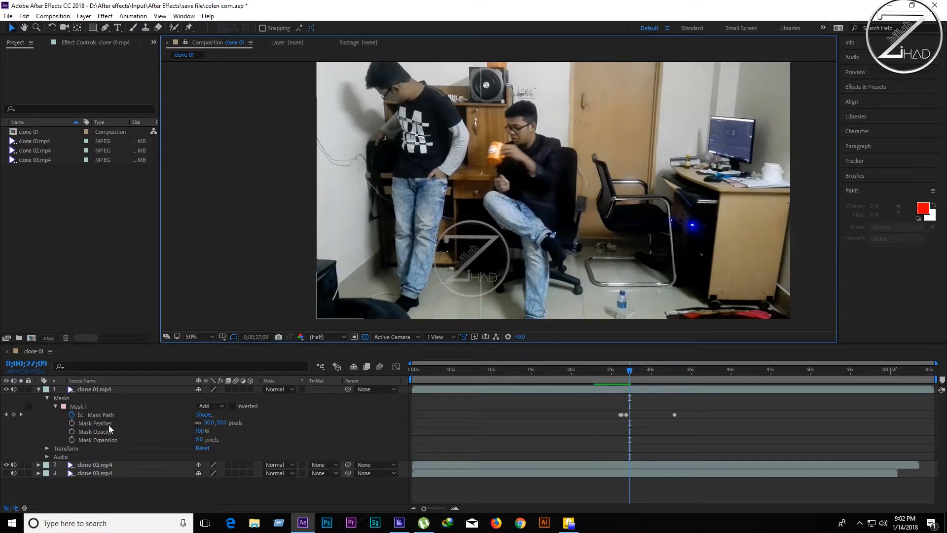
Collapse clone 01.mp4, make clone 03.mp4 visible, and toggle clone 02.mp4 off and on to compare the two clips
left_click(39, 389)
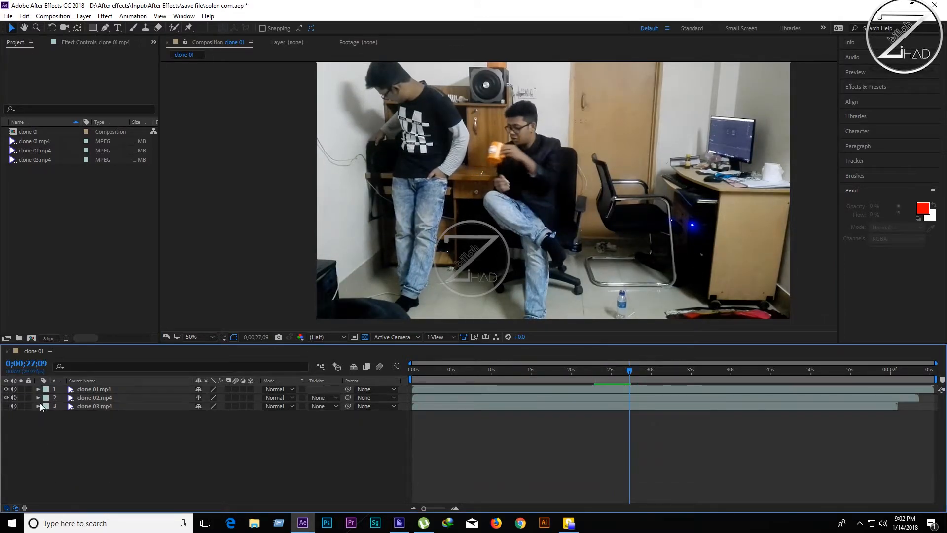
left_click(100, 398)
left_click(6, 398)
left_click(7, 389)
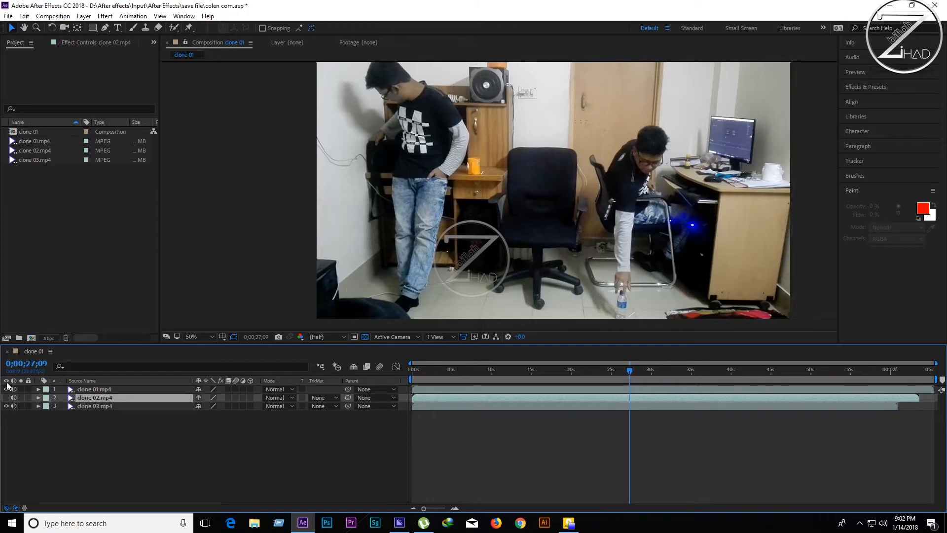
left_click(6, 398)
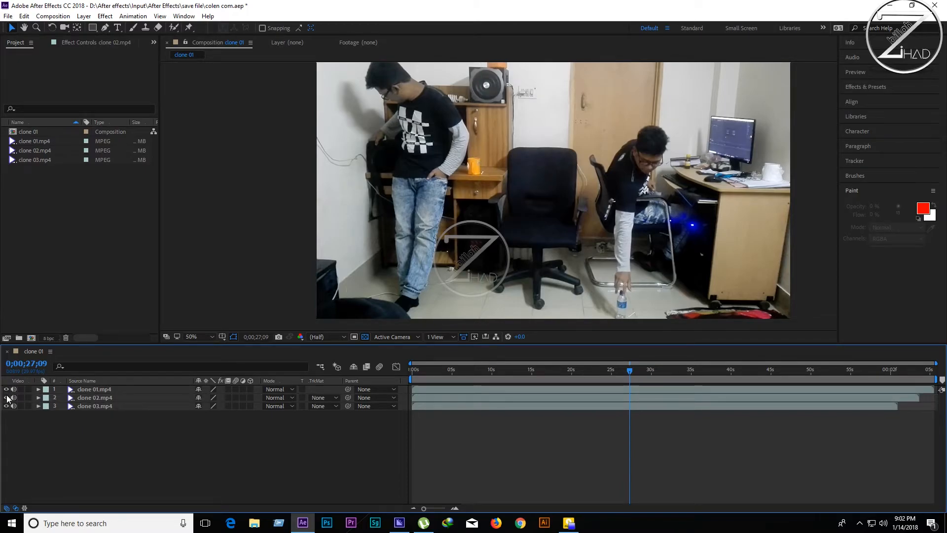
left_click(6, 397)
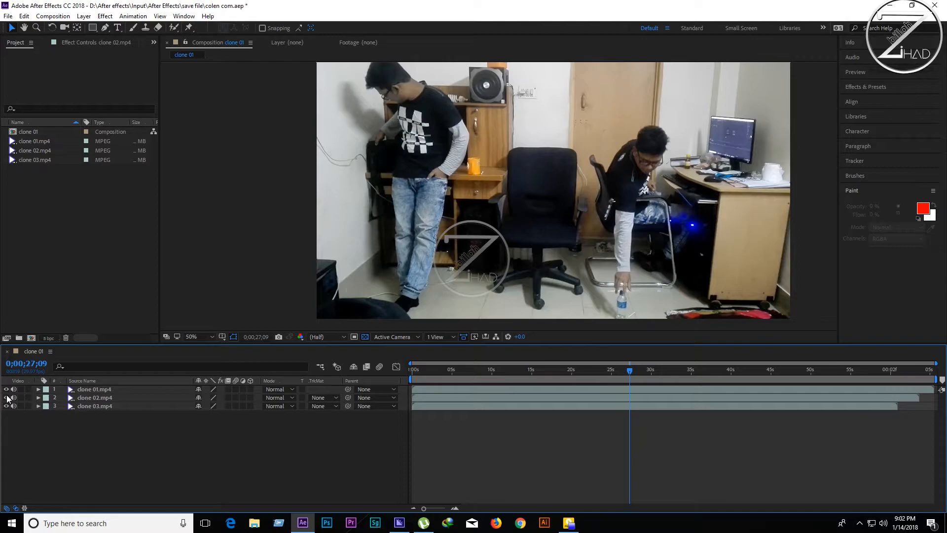
left_click(6, 398)
left_click(6, 397)
left_click(6, 397)
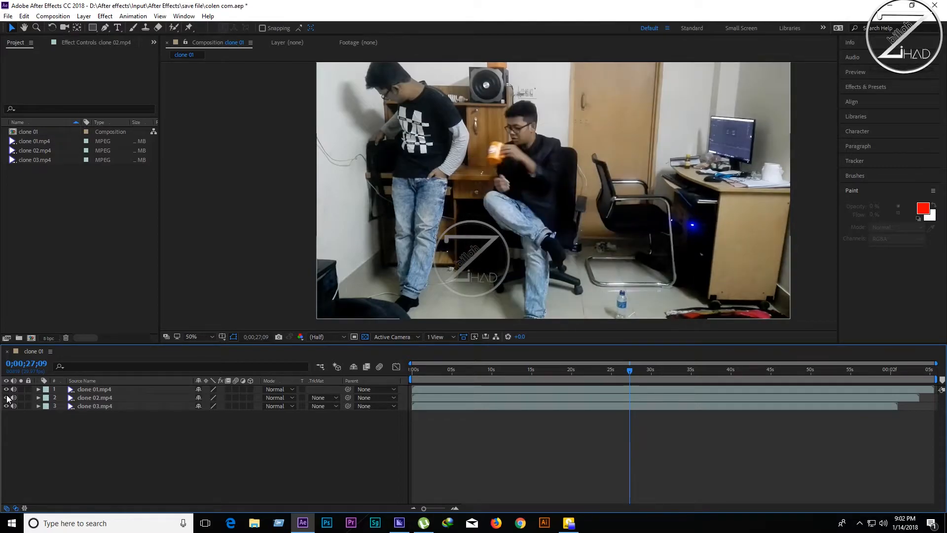
Draw a closed Pen mask on clone 02.mp4 around the standing and seated men, following the edge of the metal-framed chair
left_click(59, 400)
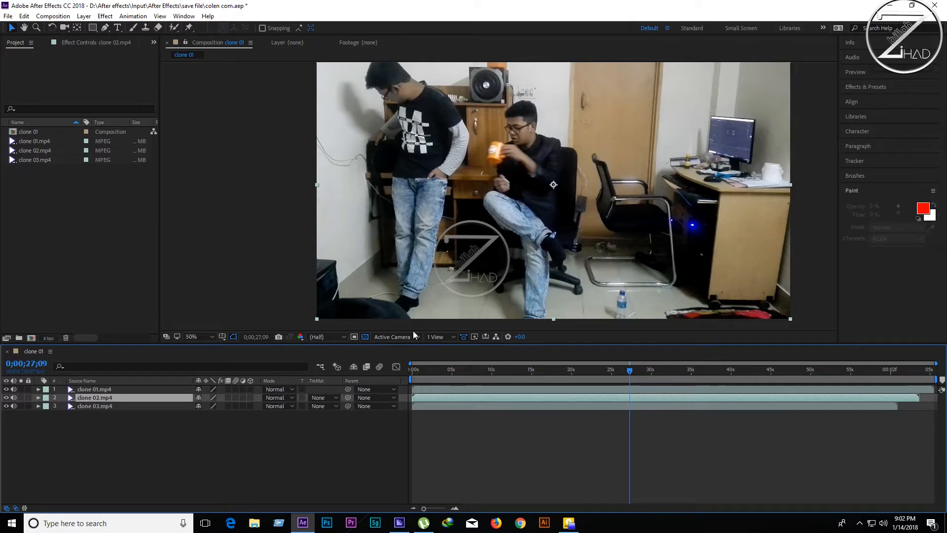
scroll(498, 193, "down", 2)
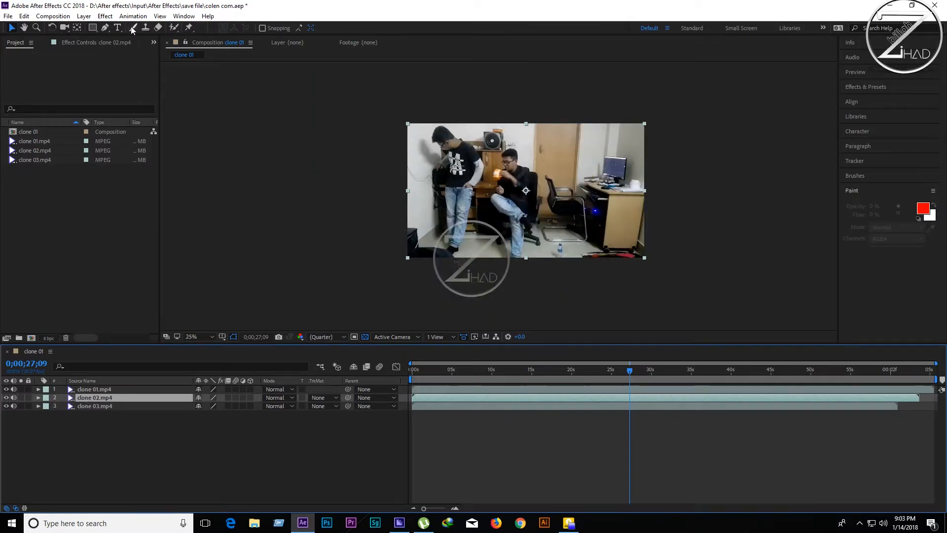
left_click(106, 28)
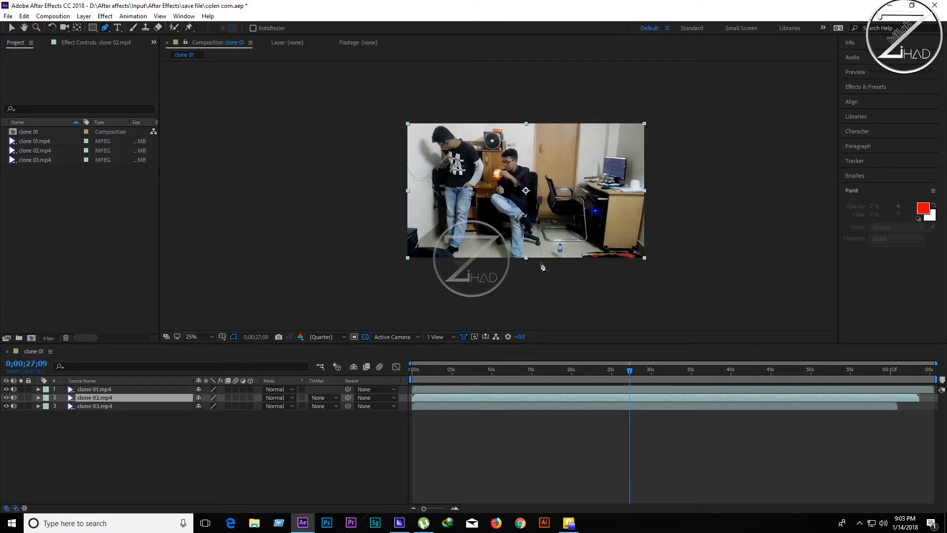
left_click(569, 258)
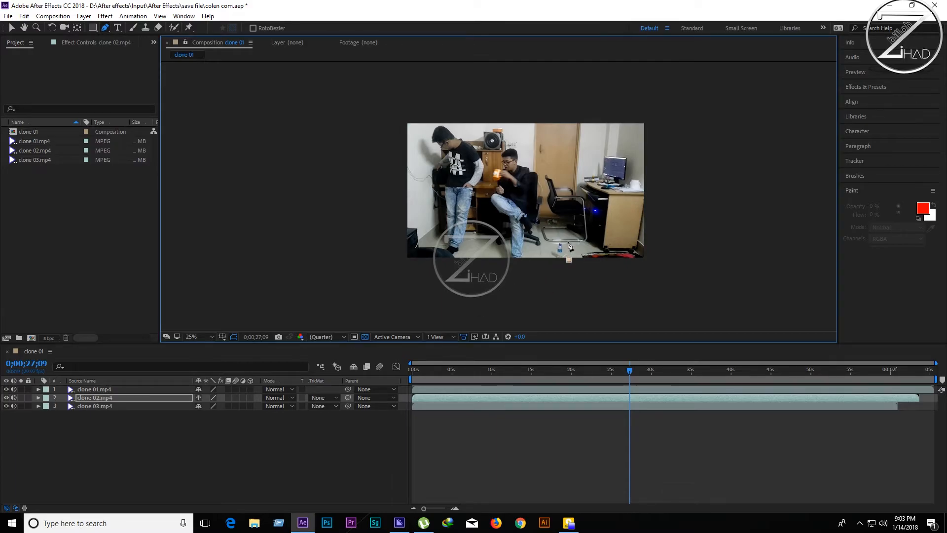
scroll(549, 241, "up", 2)
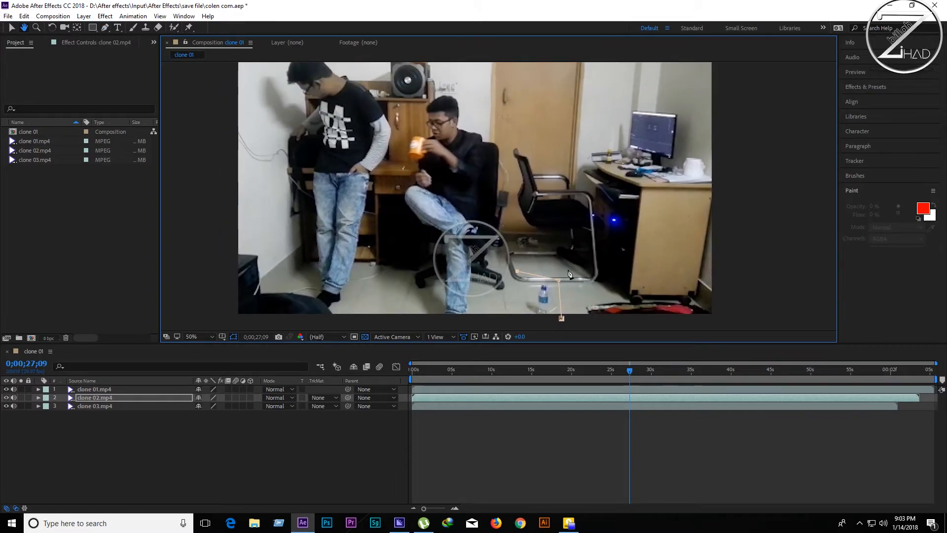
left_click(515, 179)
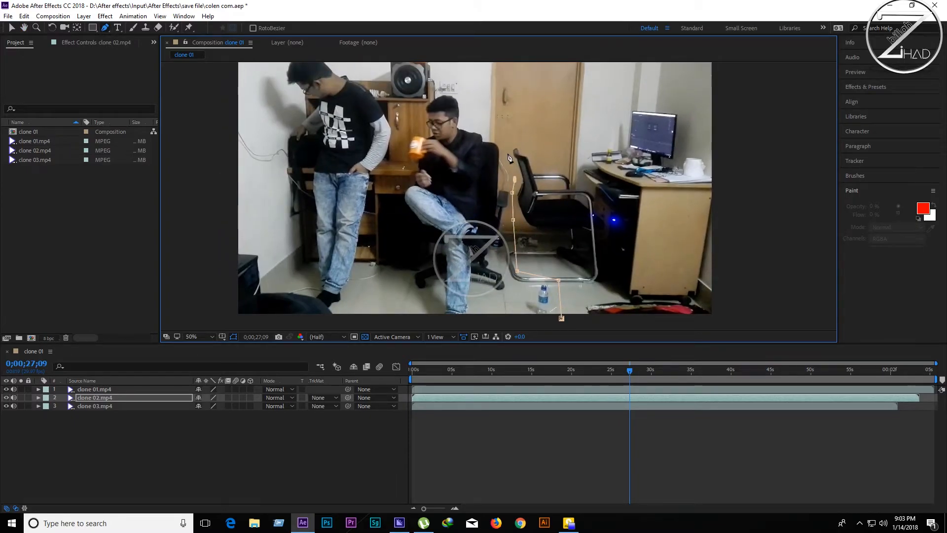
scroll(510, 151, "down", 2)
left_click(497, 110)
left_click(357, 95)
left_click(295, 251)
left_click(466, 287)
left_click(529, 258)
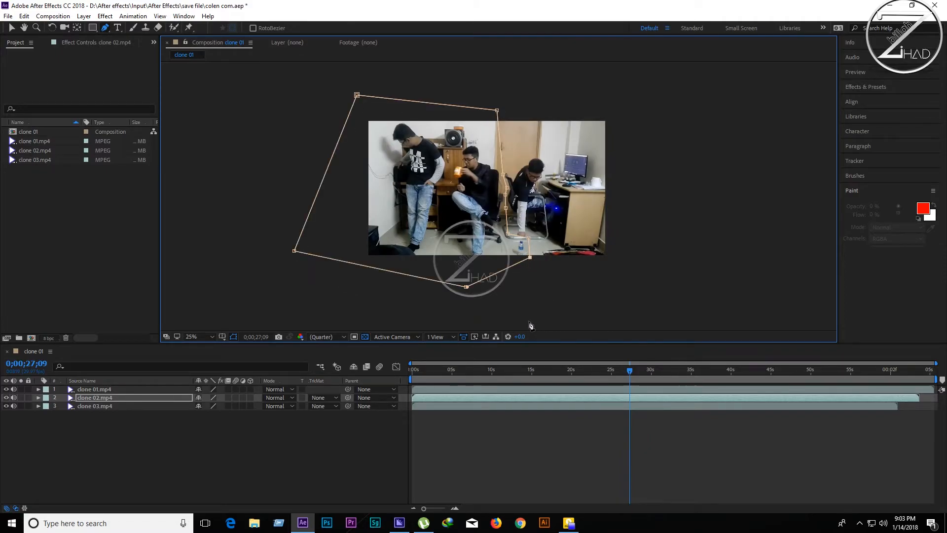
Go to 0;00;06;22 and reveal the mask properties of clone 02.mp4
left_click_drag(630, 374, 464, 387)
left_click(469, 396)
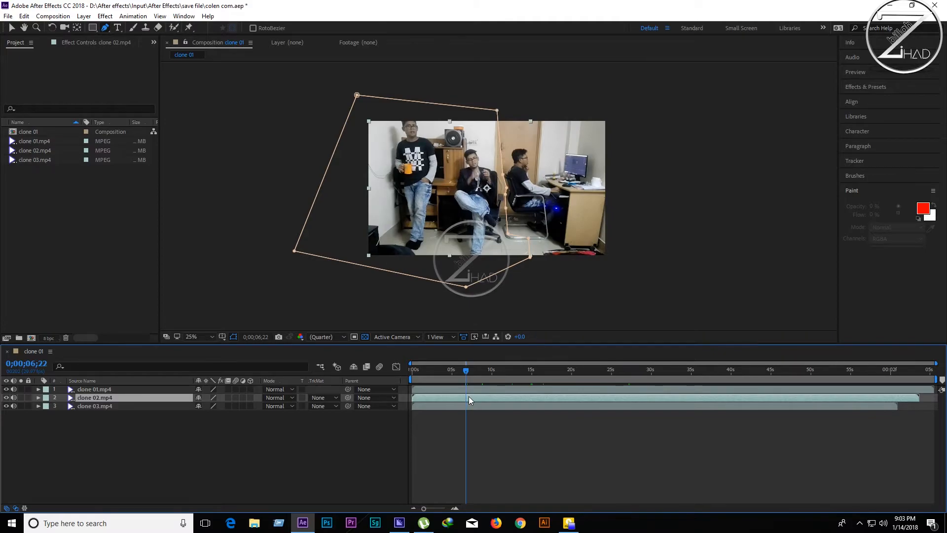
key("m")
key("m")
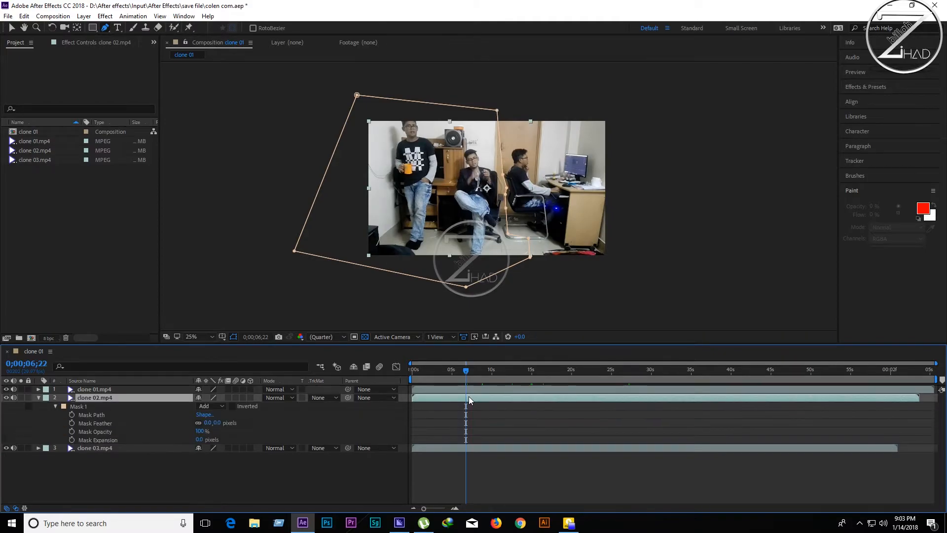
Preview from 0;00;22;28, move clone 02.mp4's two lower mask vertices over the metal-framed chair's seat, and start Mask Path keyframing at 0;00;26;28
key("period")
left_click(596, 370)
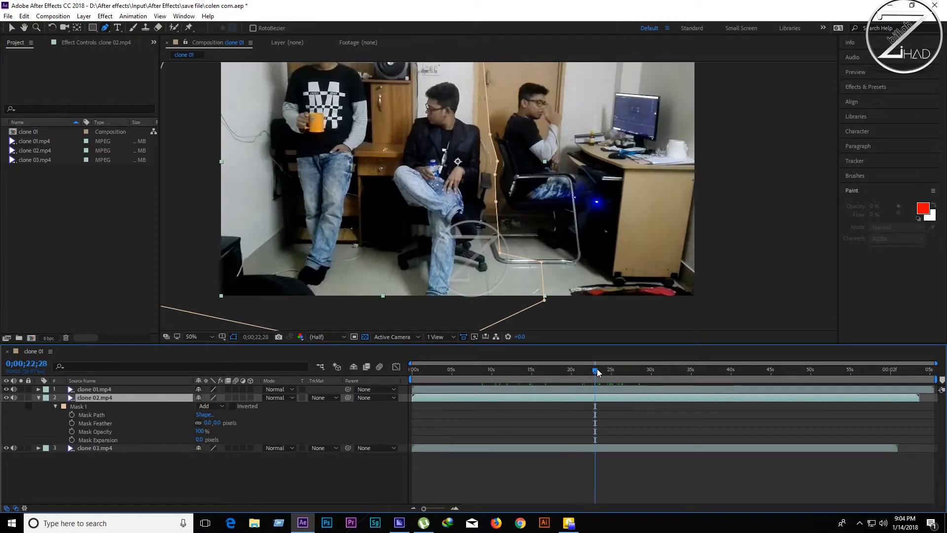
key("space")
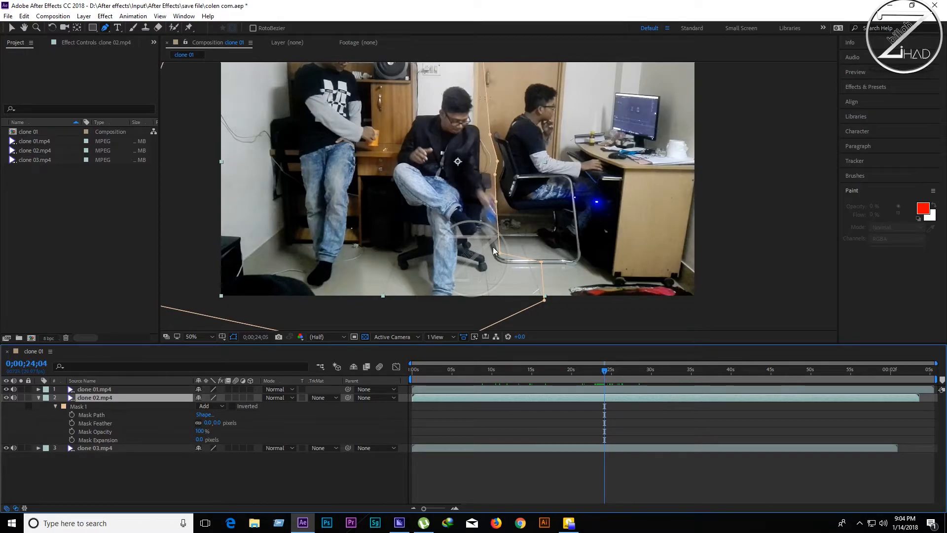
key("space")
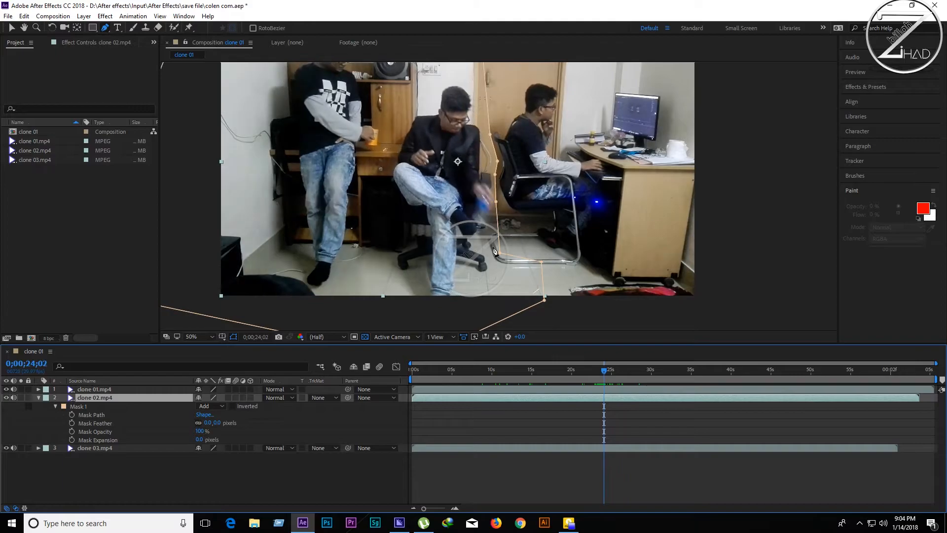
left_click_drag(497, 202, 513, 198)
left_click_drag(502, 253, 526, 213)
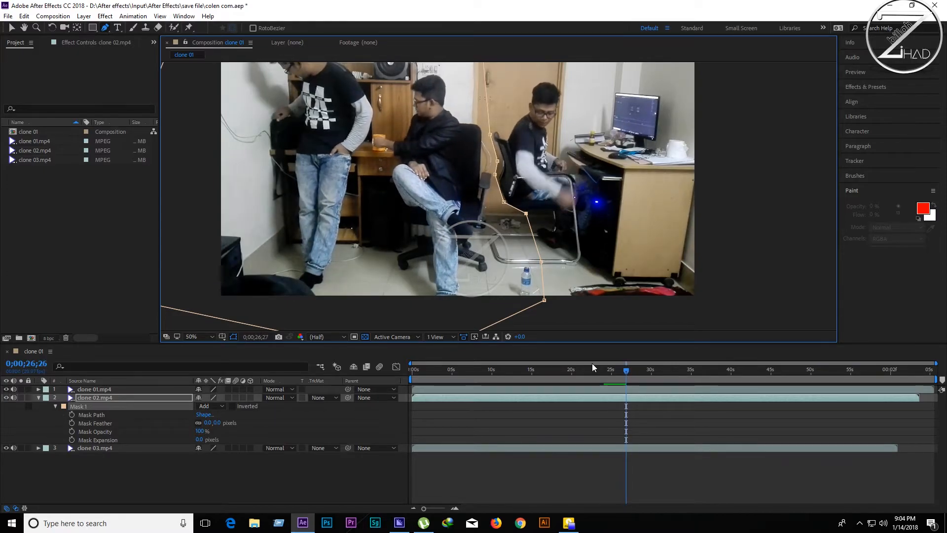
left_click(72, 415)
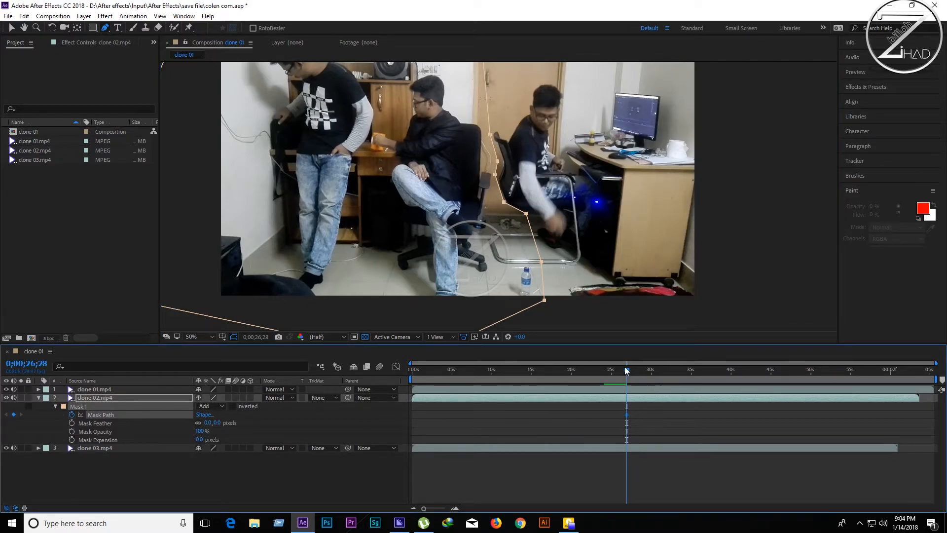
At 0;00;27;00, pull the lower edge of clone 02.mp4's mask away from the reaching arm and bottle, into the gap between the two chairs
key("Page_Down")
key("Page_Down")
key("Page_Down")
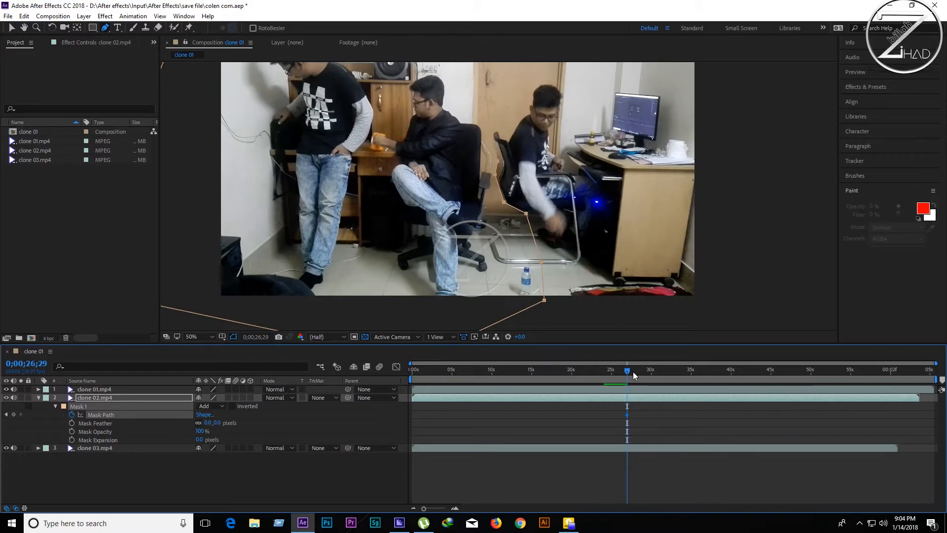
key("Page_Up")
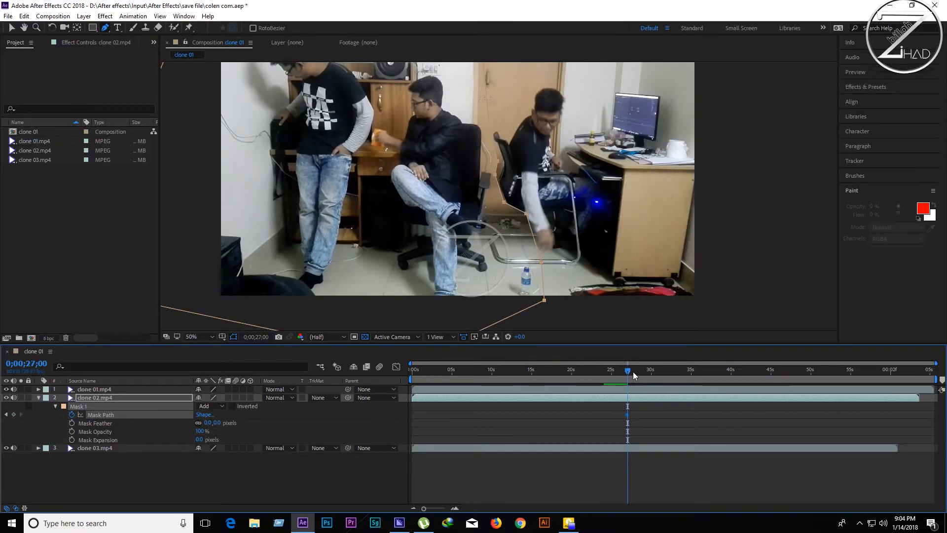
left_click_drag(541, 263, 493, 271)
key("ctrl+z")
left_click(444, 396)
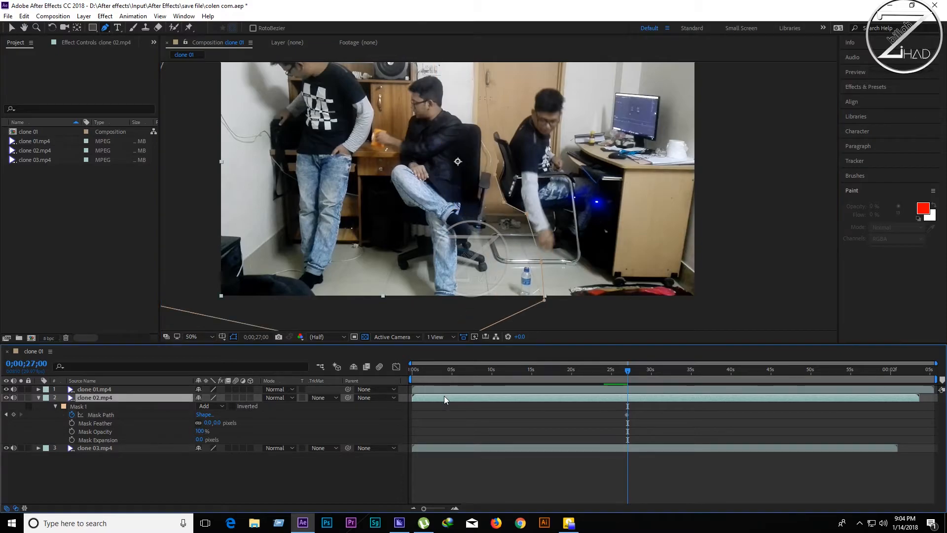
left_click_drag(528, 216, 502, 203)
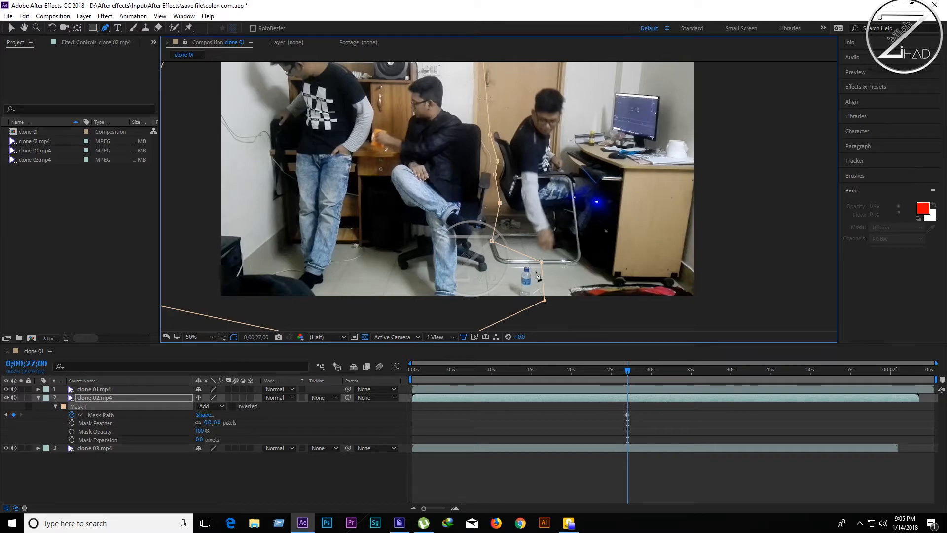
left_click_drag(540, 261, 492, 280)
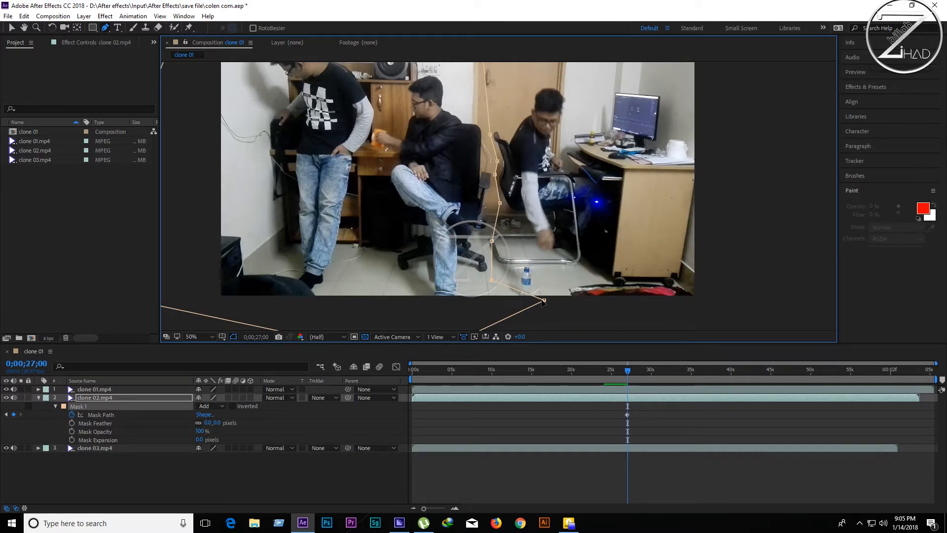
left_click_drag(544, 300, 505, 299)
left_click_drag(499, 204, 492, 202)
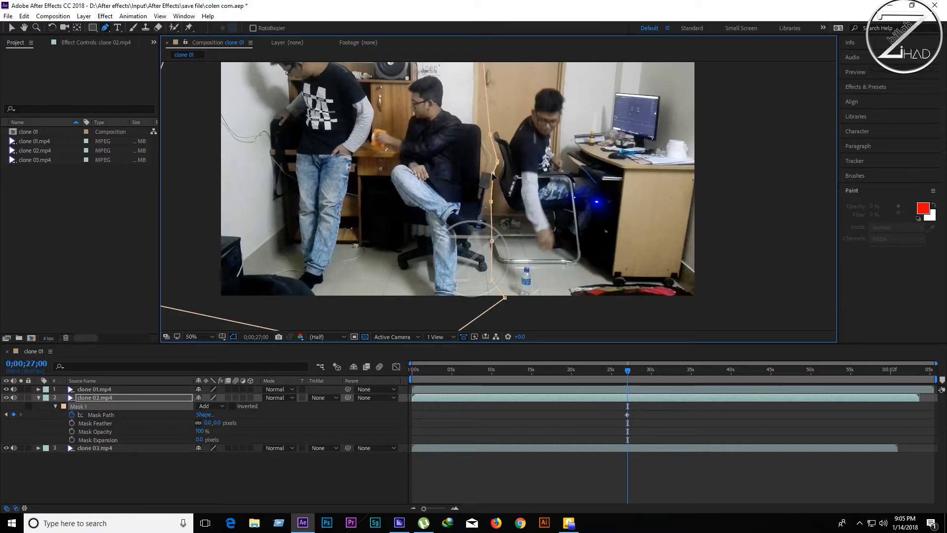
left_click_drag(498, 162, 491, 159)
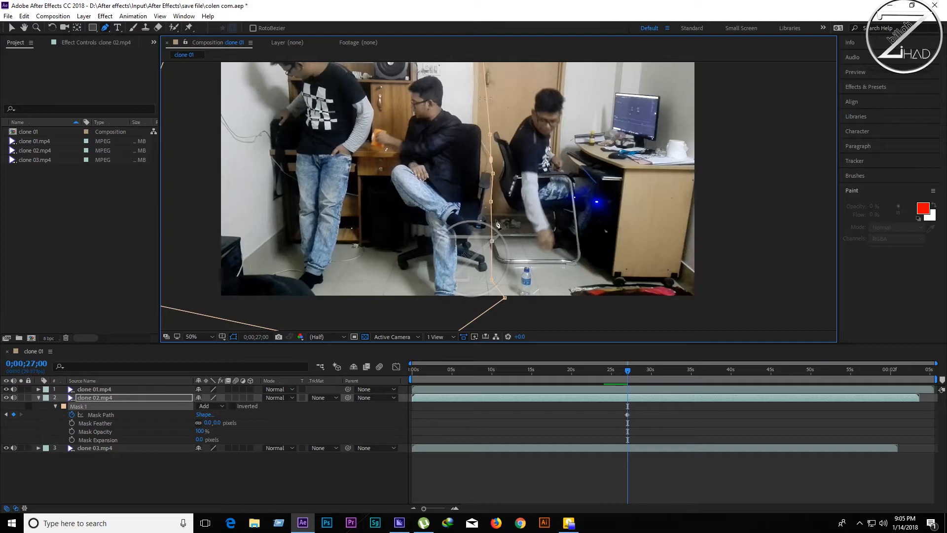
left_click_drag(490, 201, 484, 201)
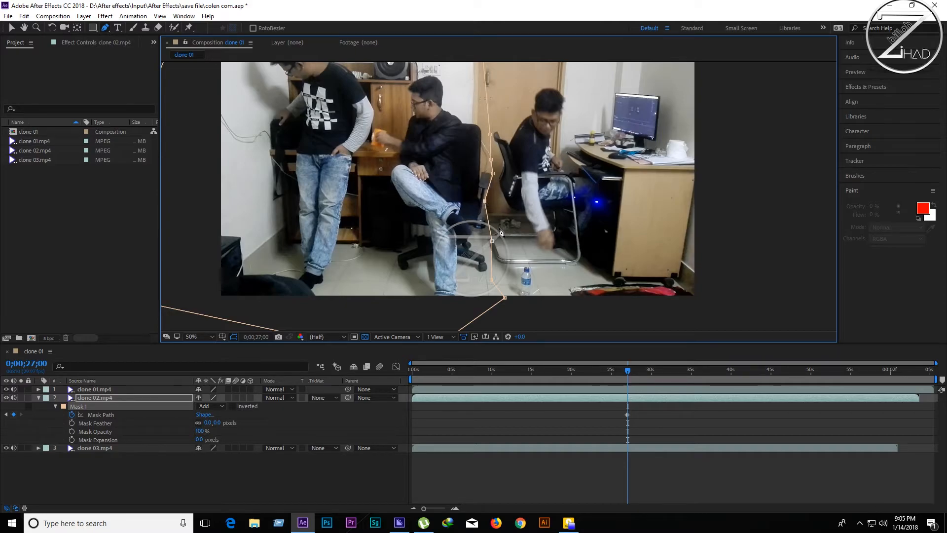
left_click_drag(491, 240, 486, 242)
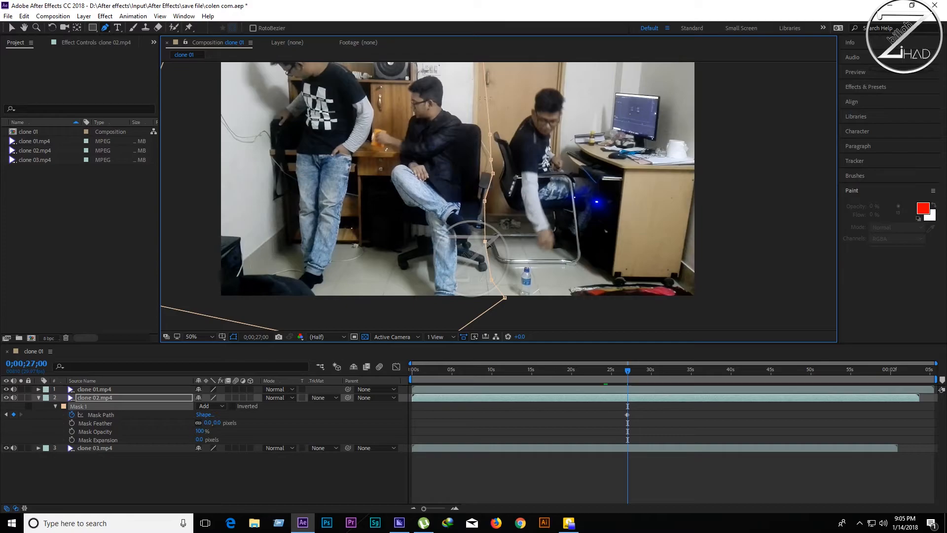
At 0;00;27;05, move the clone 02.mp4 mask vertex beside the office chair's base slightly further away from the metal-framed chair
key("Page_Down")
key("Page_Down")
key("Page_Down")
key("Page_Down")
key("Page_Down")
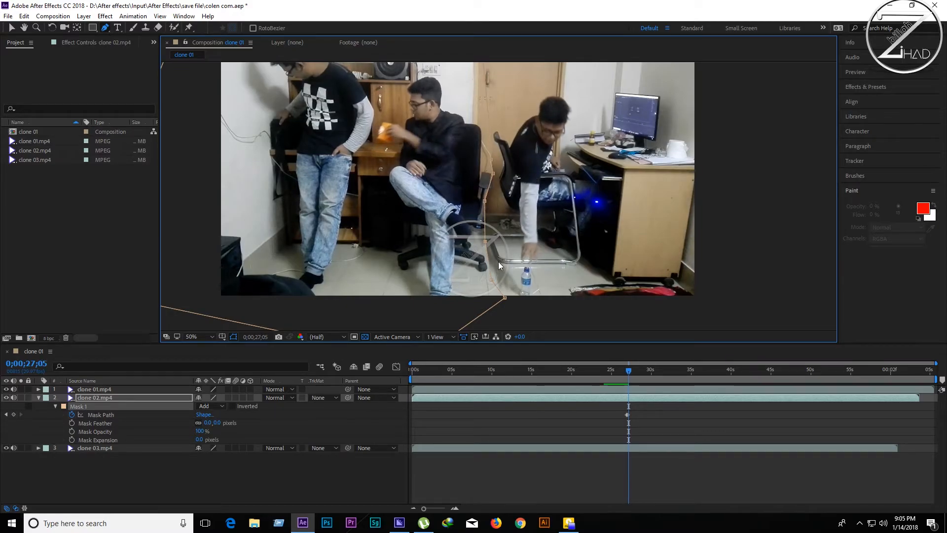
left_click_drag(485, 242, 478, 246)
Step through the composite from 0;00;27;05 to 0;00;28;08 and scrub on to 0;00;33;03 to check the mask edge between the seated men
key("Page_Down")
key("Page_Down")
key("Page_Down")
key("Page_Down")
key("Page_Down")
key("Page_Down")
key("Page_Down")
key("Page_Down")
key("Page_Down")
key("Page_Down")
key("Page_Down")
key("Page_Down")
key("Page_Down")
key("Page_Down")
key("Page_Down")
key("Page_Down")
key("Page_Down")
key("Page_Down")
key("Page_Down")
key("Page_Down")
key("Page_Down")
key("Page_Down")
key("Page_Down")
key("Page_Down")
key("Page_Down")
key("Page_Down")
key("Page_Down")
key("Page_Down")
key("Page_Down")
key("Page_Down")
key("Page_Down")
key("Page_Down")
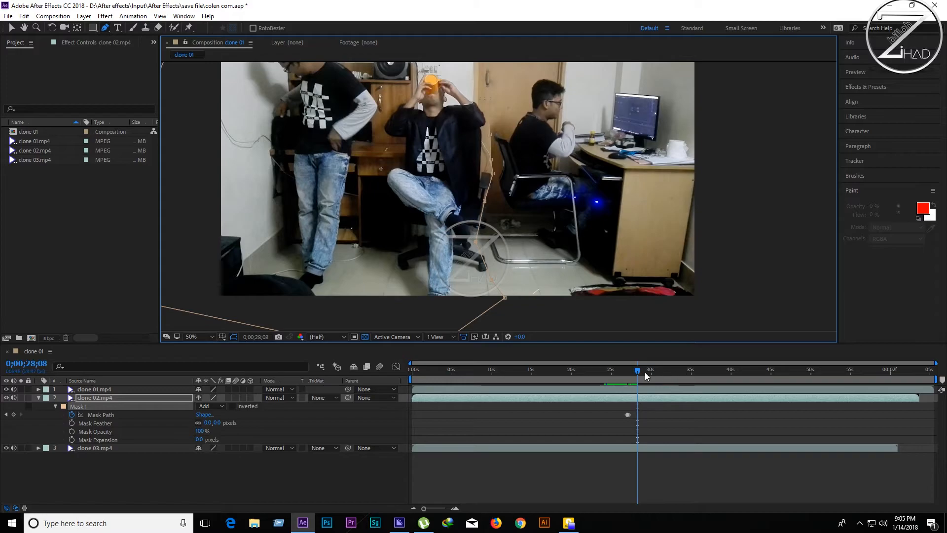
left_click_drag(637, 374, 677, 378)
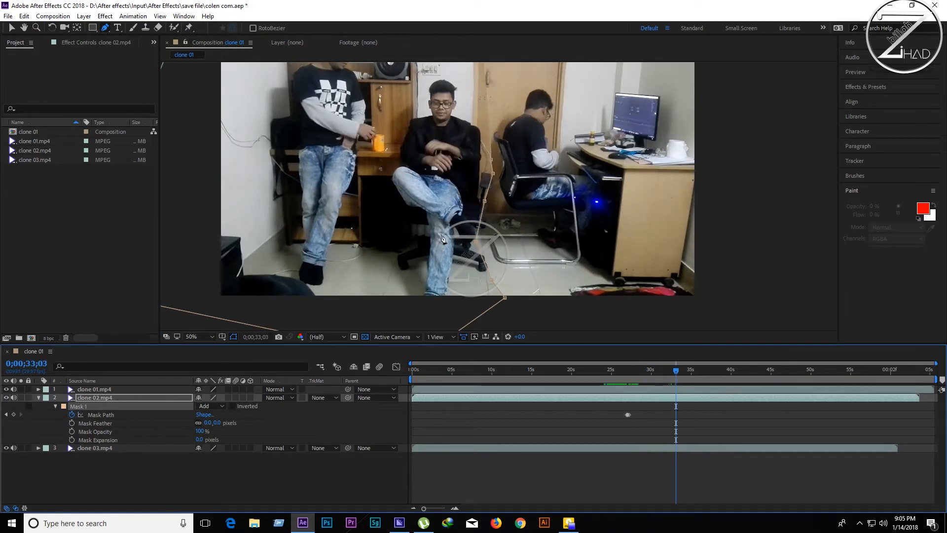
left_click_drag(475, 242, 489, 241)
left_click_drag(486, 201, 498, 204)
key("ctrl+z")
Add a Mask Path keyframe to clone 02.mp4 at 0;00;32;20, and at 0;00;33;10 move its lower vertices back toward the metal-framed chair
left_click_drag(677, 371, 673, 370)
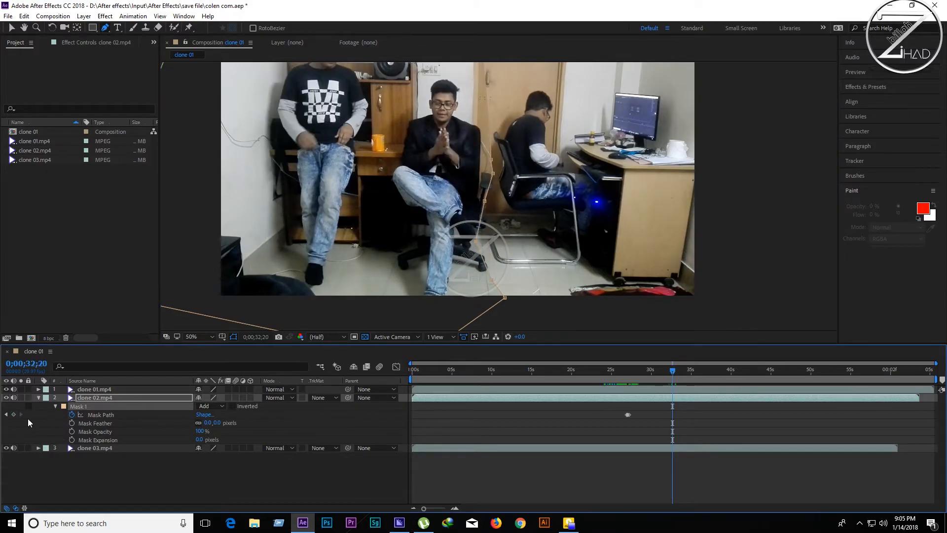
left_click(13, 414)
left_click_drag(673, 370, 678, 371)
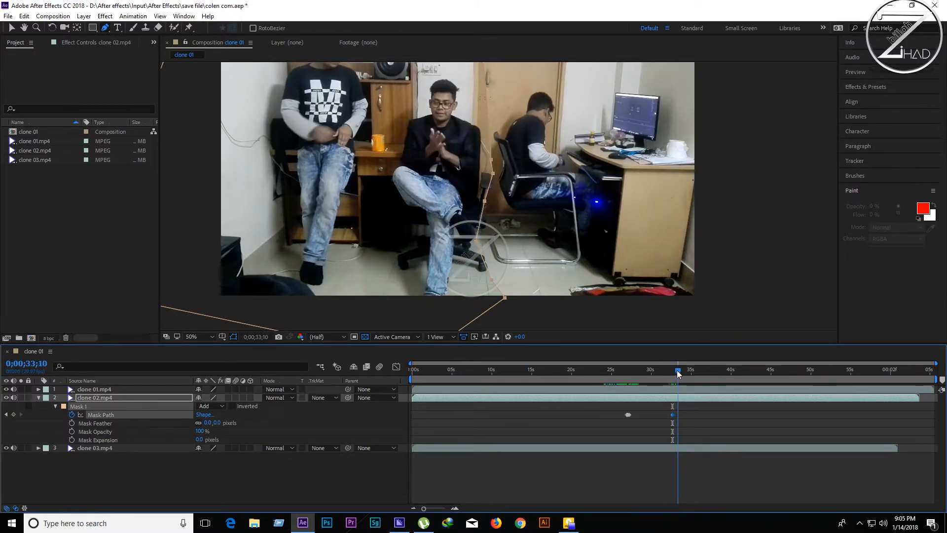
mouse_move(476, 241)
left_mouse_down()
mouse_move(493, 241)
mouse_move(477, 245)
left_mouse_up()
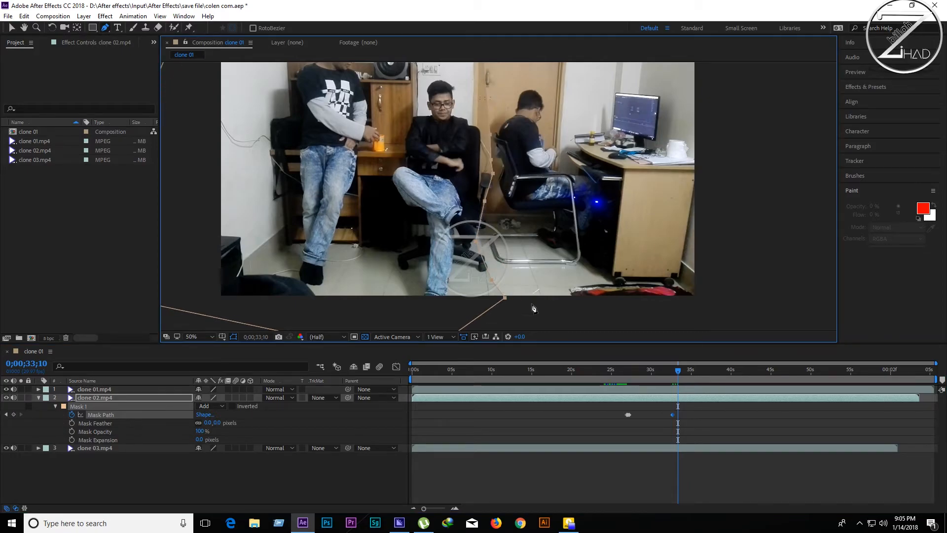
left_click(619, 399)
left_click_drag(476, 243, 504, 242)
left_click_drag(485, 201, 488, 203)
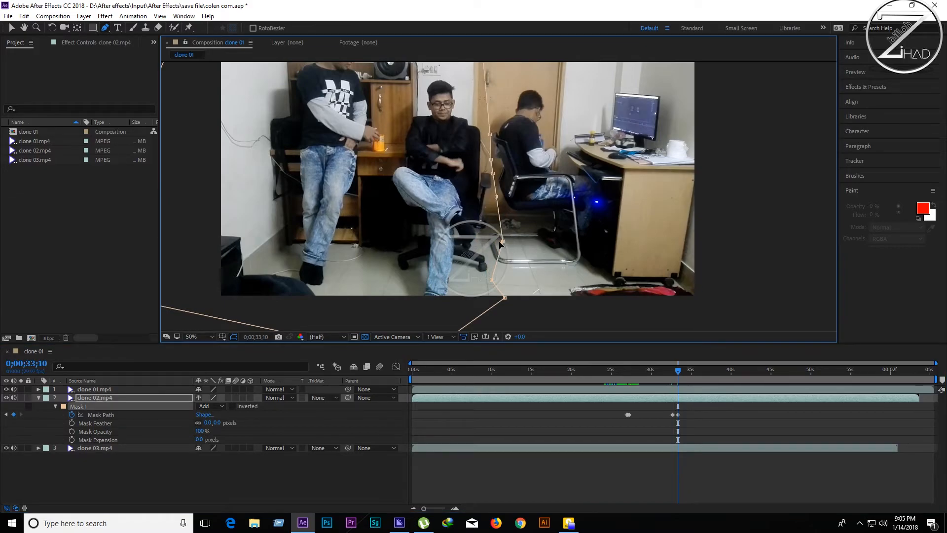
left_click_drag(499, 241, 496, 242)
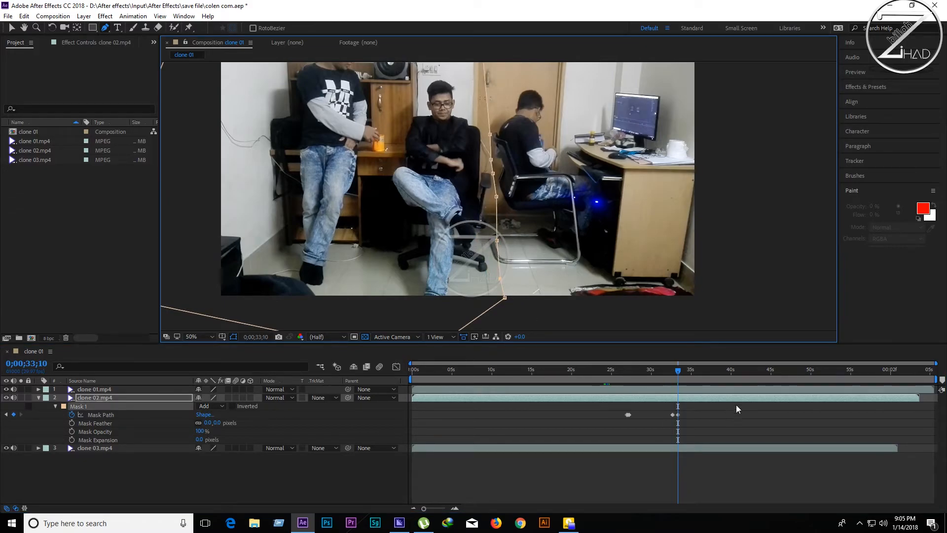
Set clone 02.mp4's Mask Feather to 30 pixels and collapse its mask properties
left_click_drag(679, 375, 707, 378)
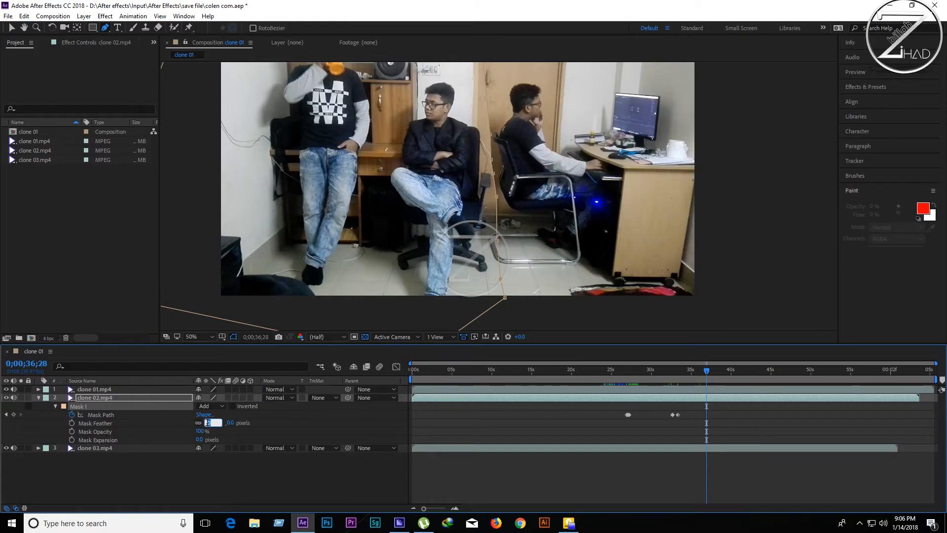
key("Return")
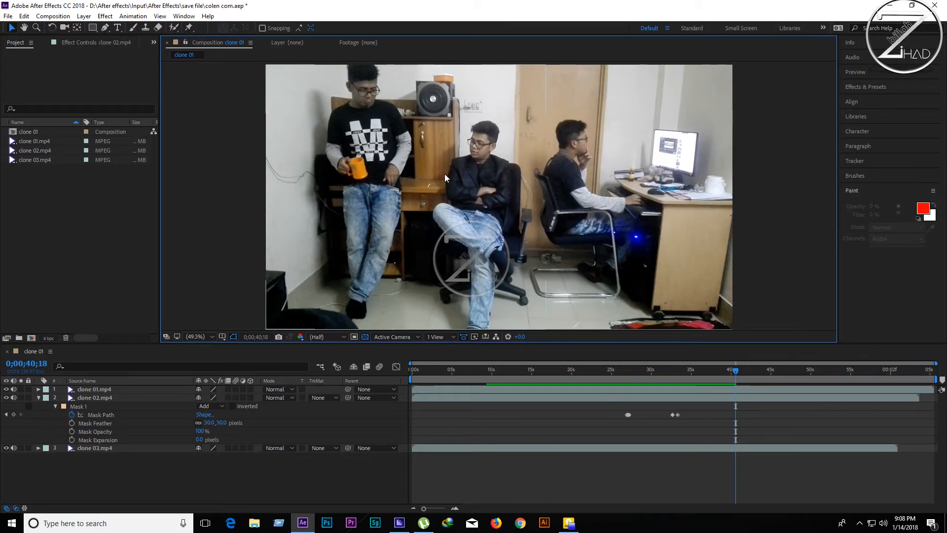
left_click(434, 188)
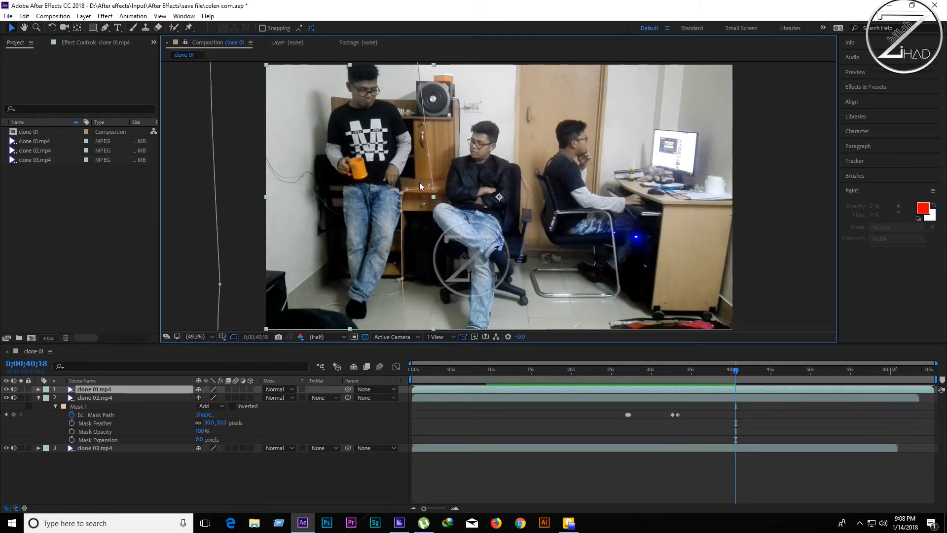
left_click(38, 398)
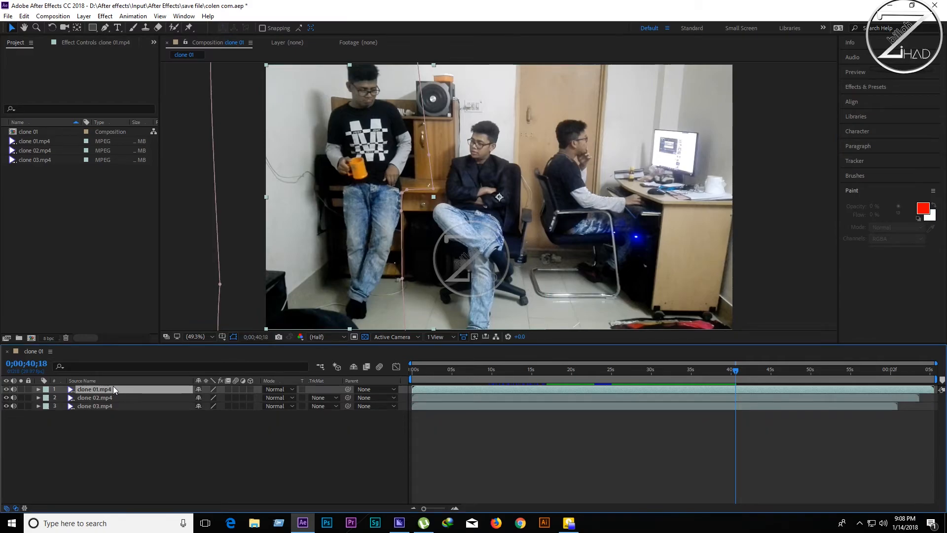
Reveal the mask properties of clone 01.mp4 and apply Easy Ease to all its Mask Path keyframes
key("m")
key("m")
left_click_drag(597, 400, 694, 417)
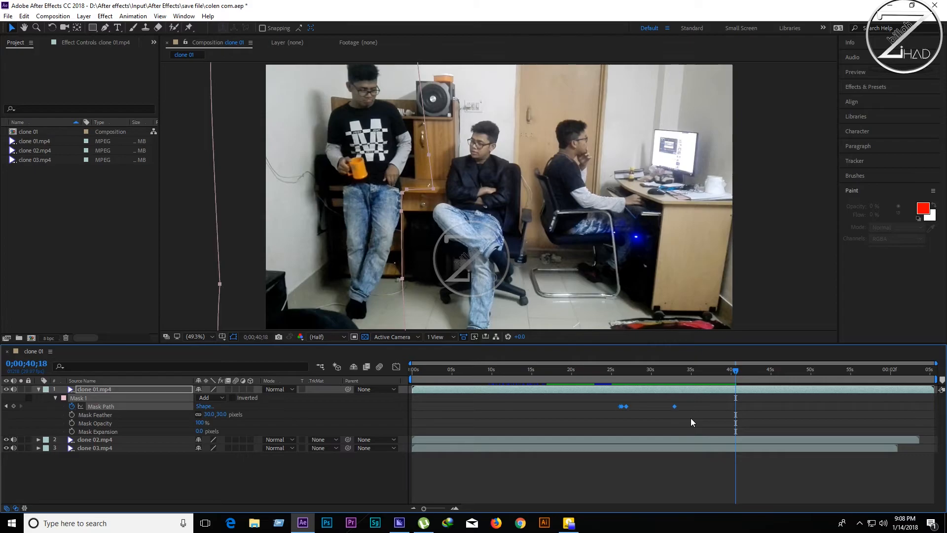
key("F9")
Go to 0;00;32;29, reveal the modified properties of clone 01.mp4, and collapse the layer
left_click_drag(677, 369, 676, 371)
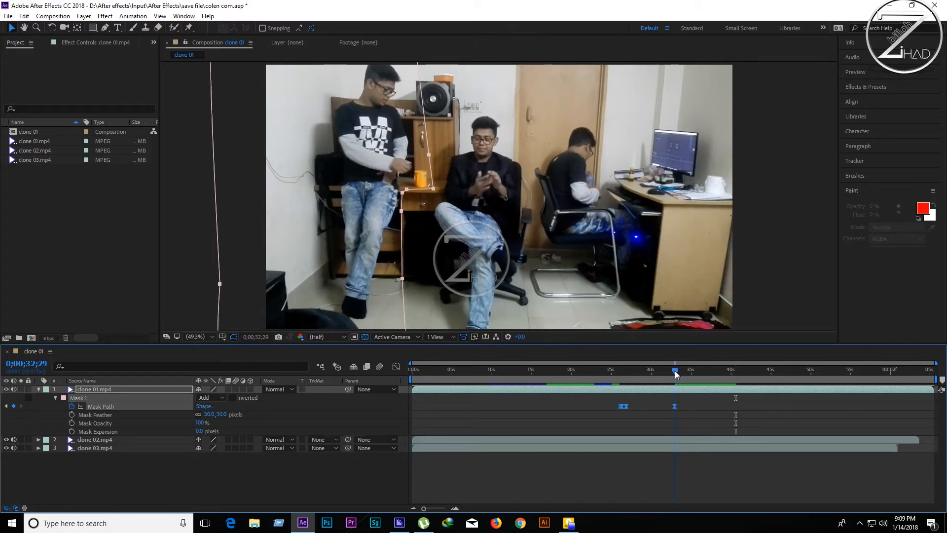
left_click_drag(675, 371, 675, 371)
key("u")
key("u")
key("u")
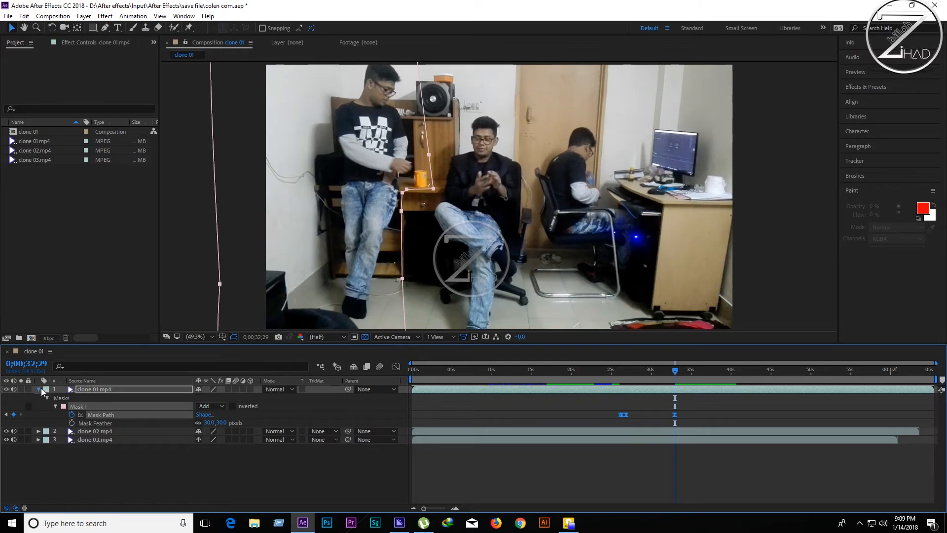
left_click(39, 389)
Apply Easy Ease to all Mask Path keyframes of clone 02.mp4
left_click(119, 398)
key("m")
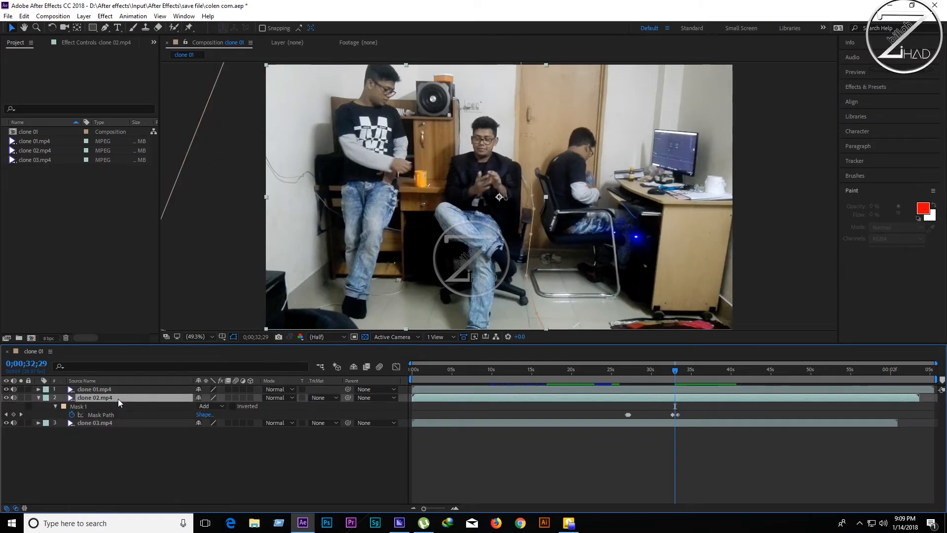
left_click_drag(607, 409, 688, 416)
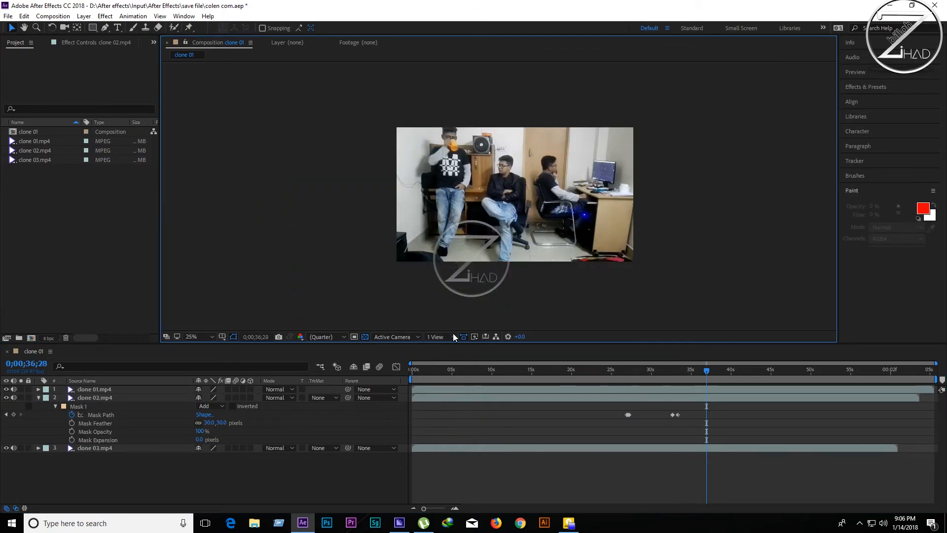
Preview the composite from 0;00;06;22 and fit the composition view to the available space
left_click_drag(456, 371, 466, 371)
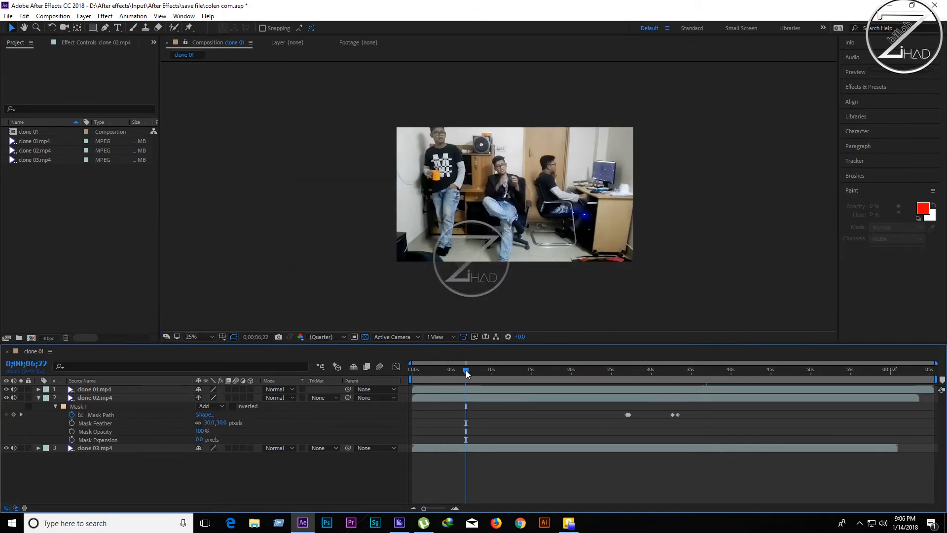
key("space")
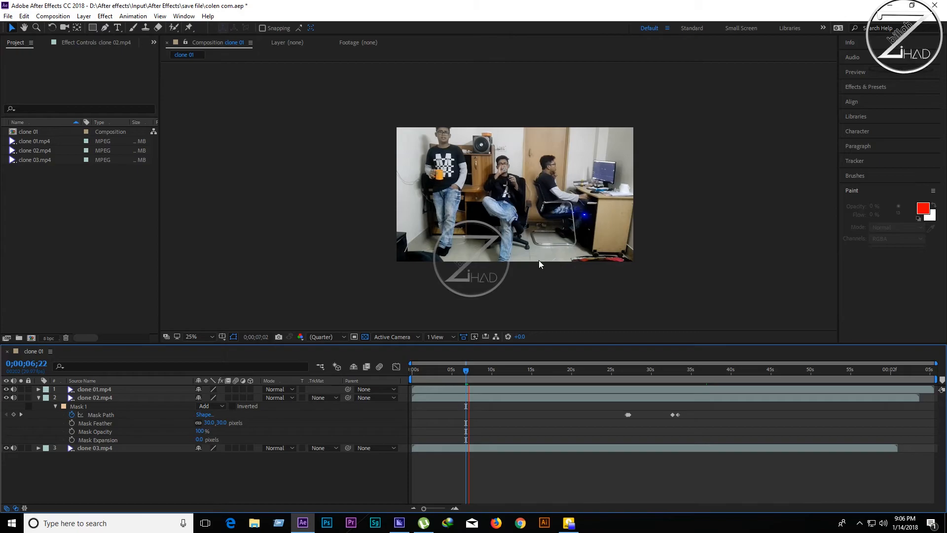
left_click(222, 337)
left_click(201, 336)
left_click(217, 168)
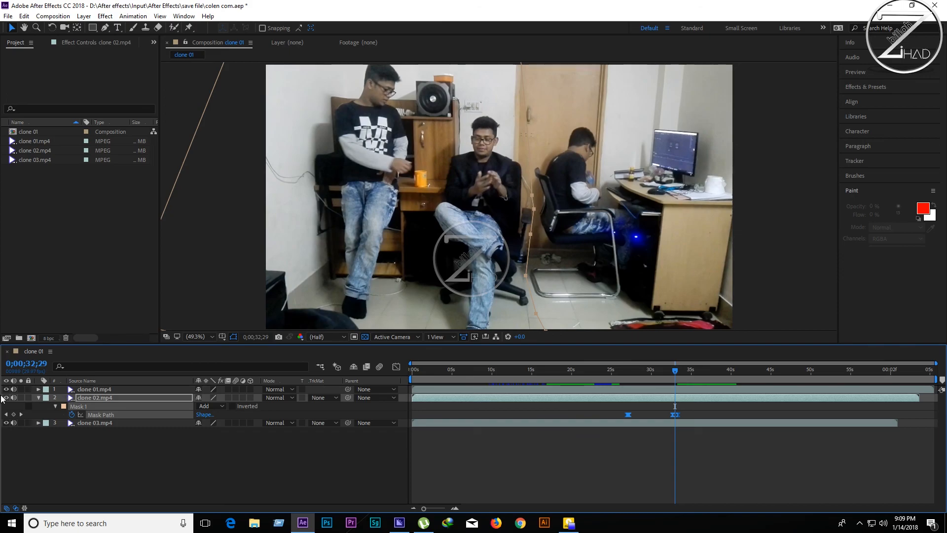
Collapse clone 02.mp4 and bring up the export options for the composition
left_click(38, 398)
left_click(46, 422)
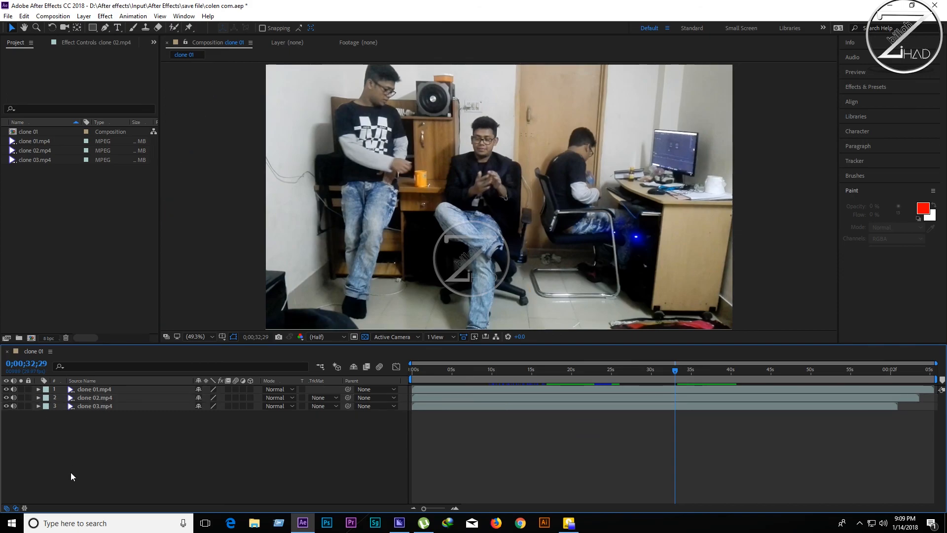
left_click(8, 16)
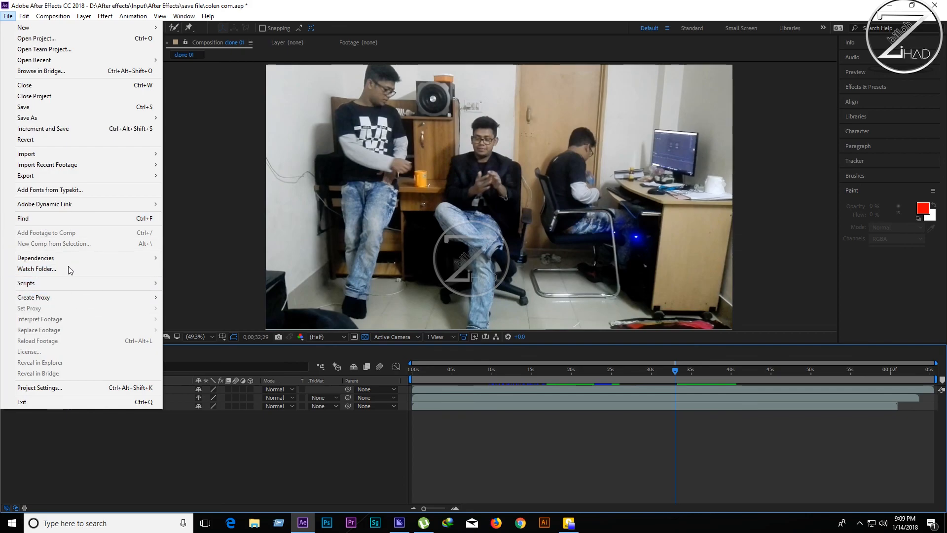
mouse_move(45, 177)
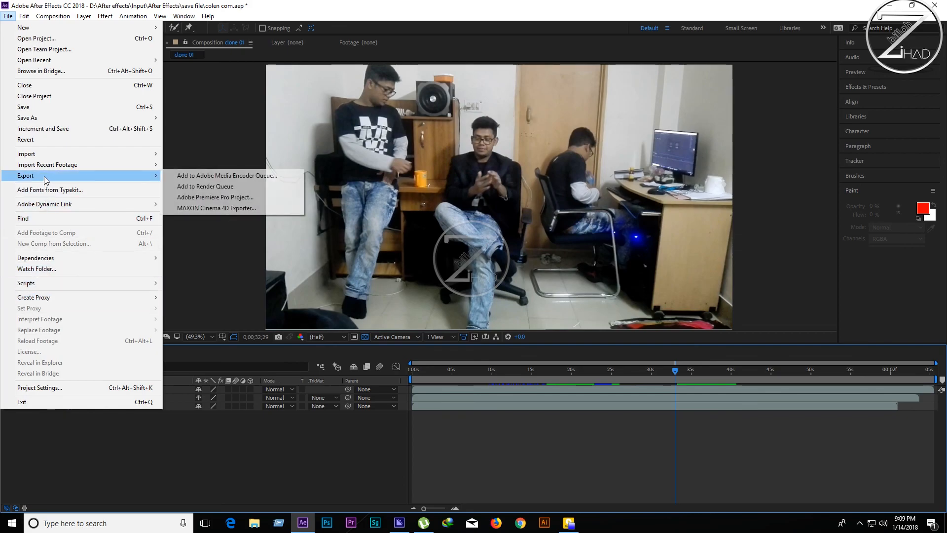